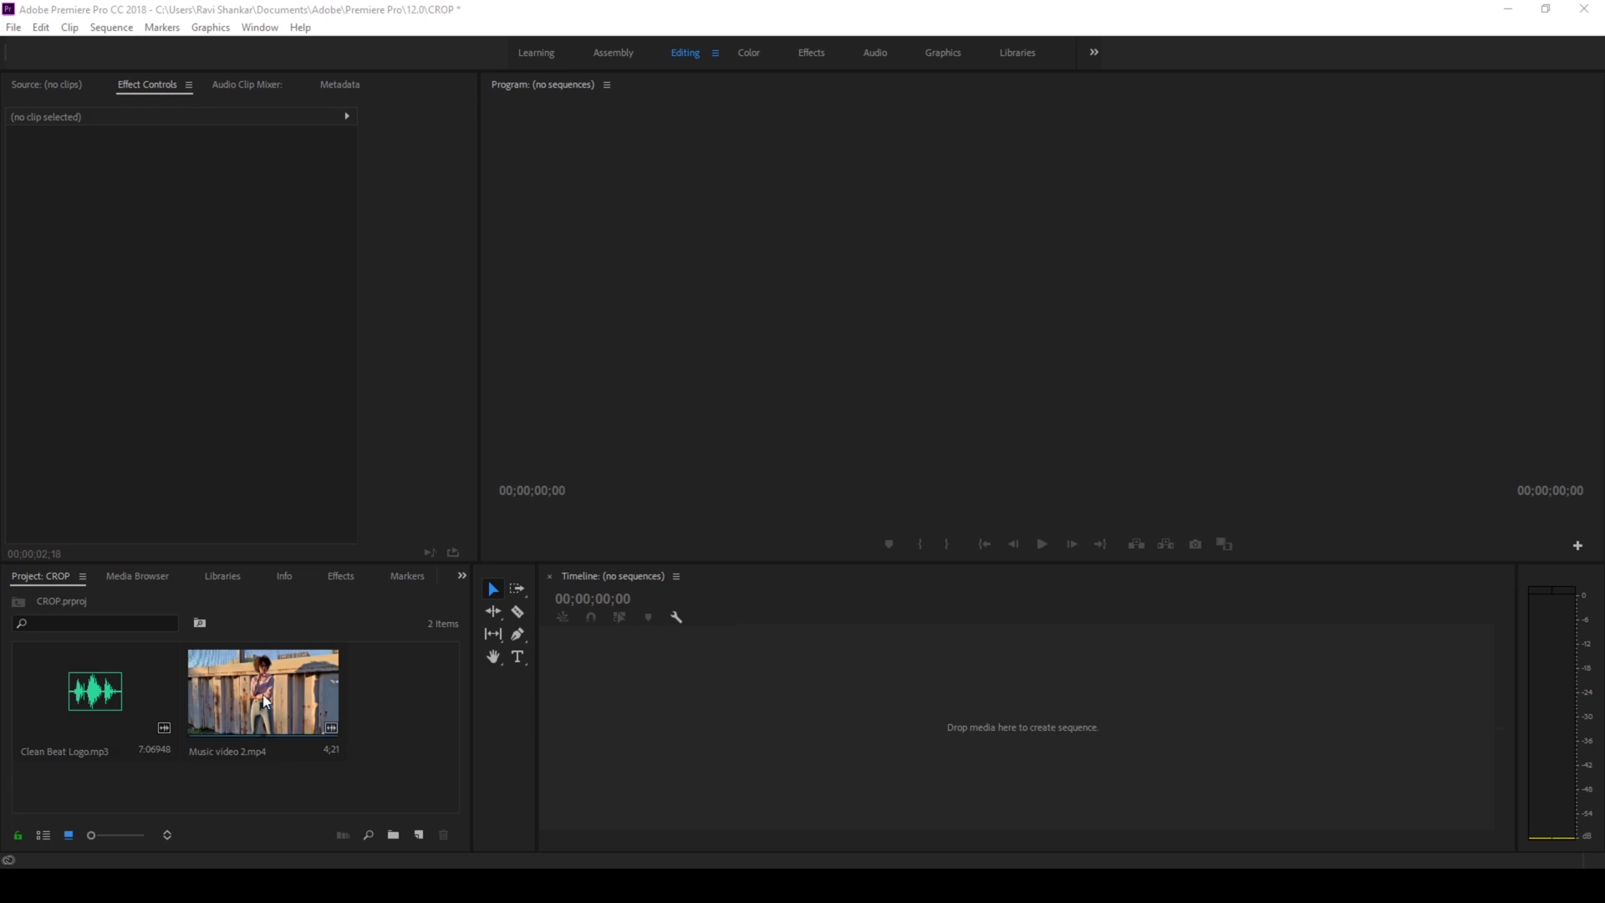
Create the Music video 2 sequence from the Music video 2.mp4 clip
left_click_drag(239, 694, 614, 675)
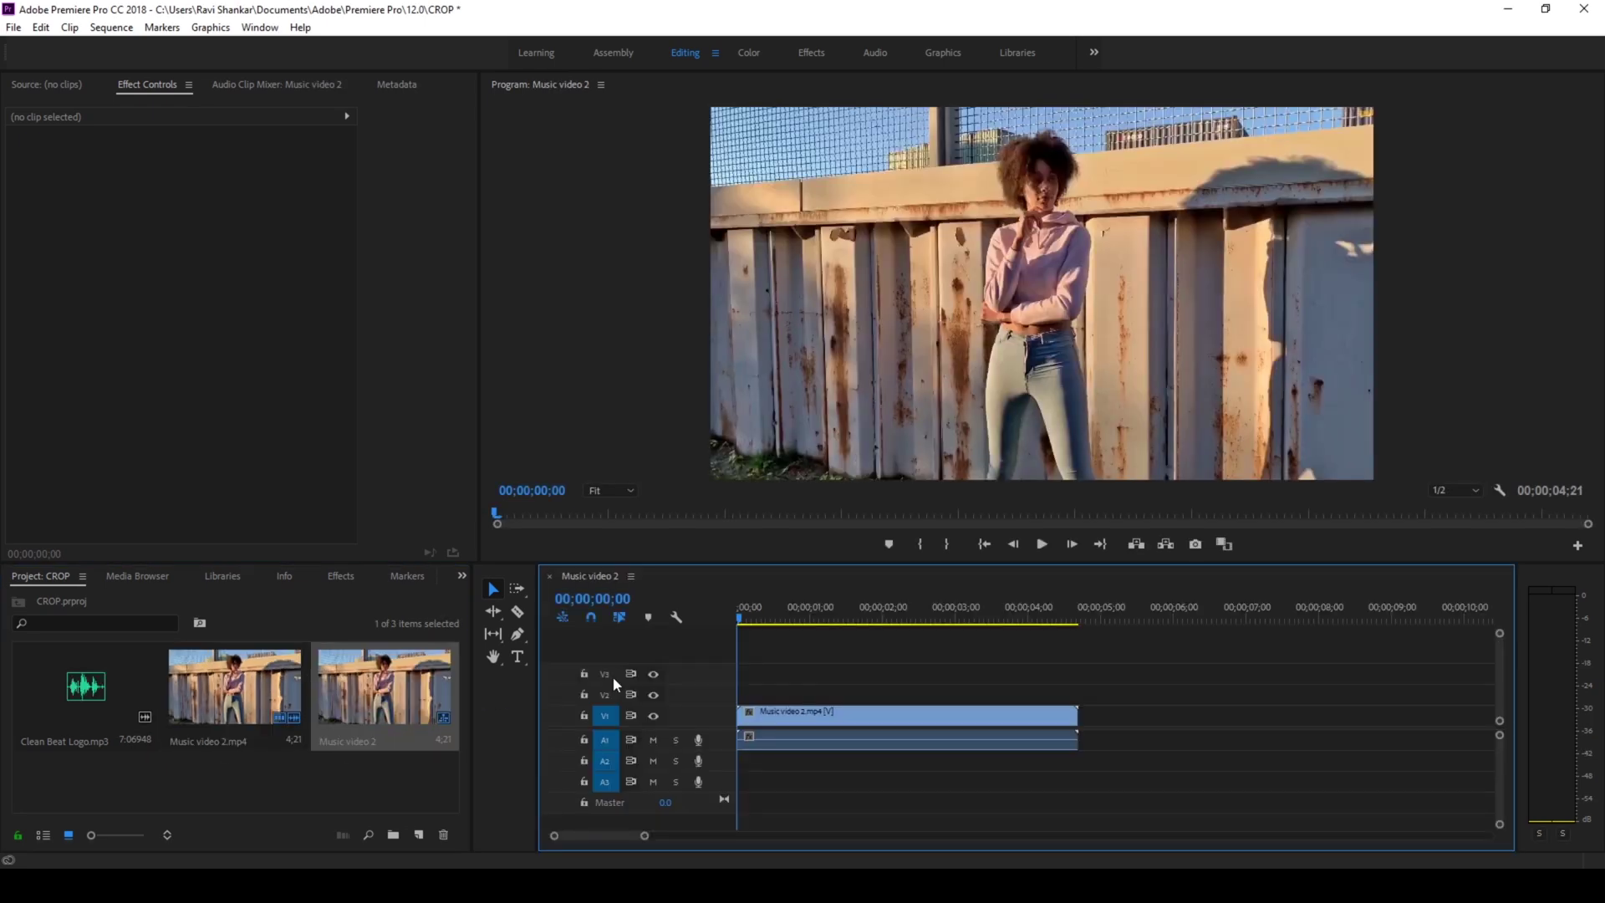
Play the Music video 2 sequence to preview it, then stop playback
key("space")
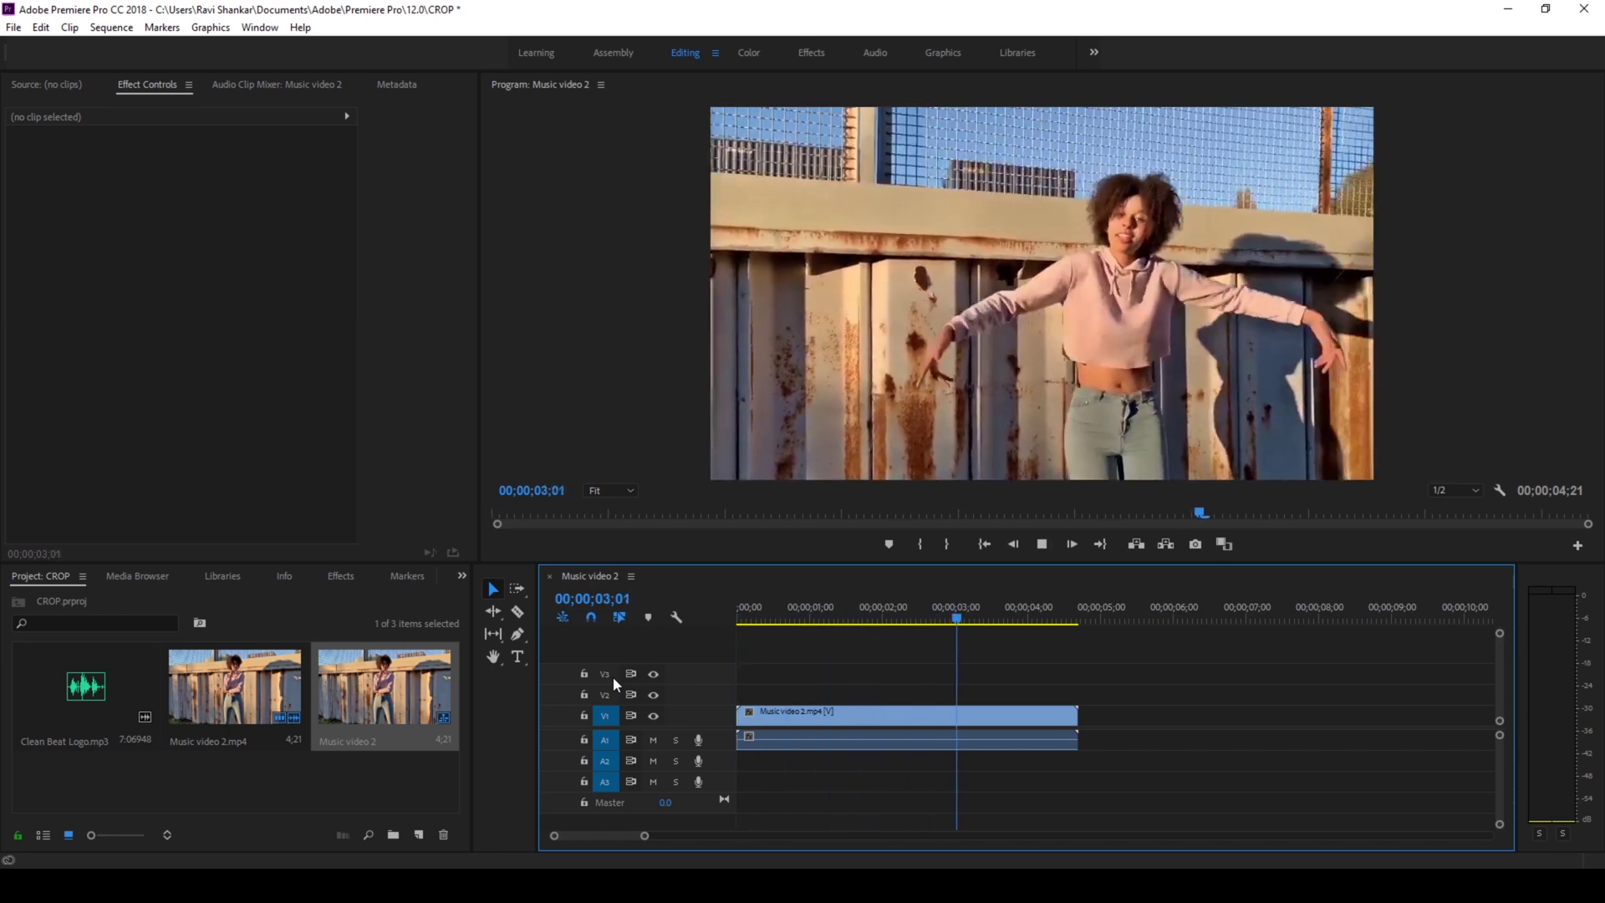
key("space")
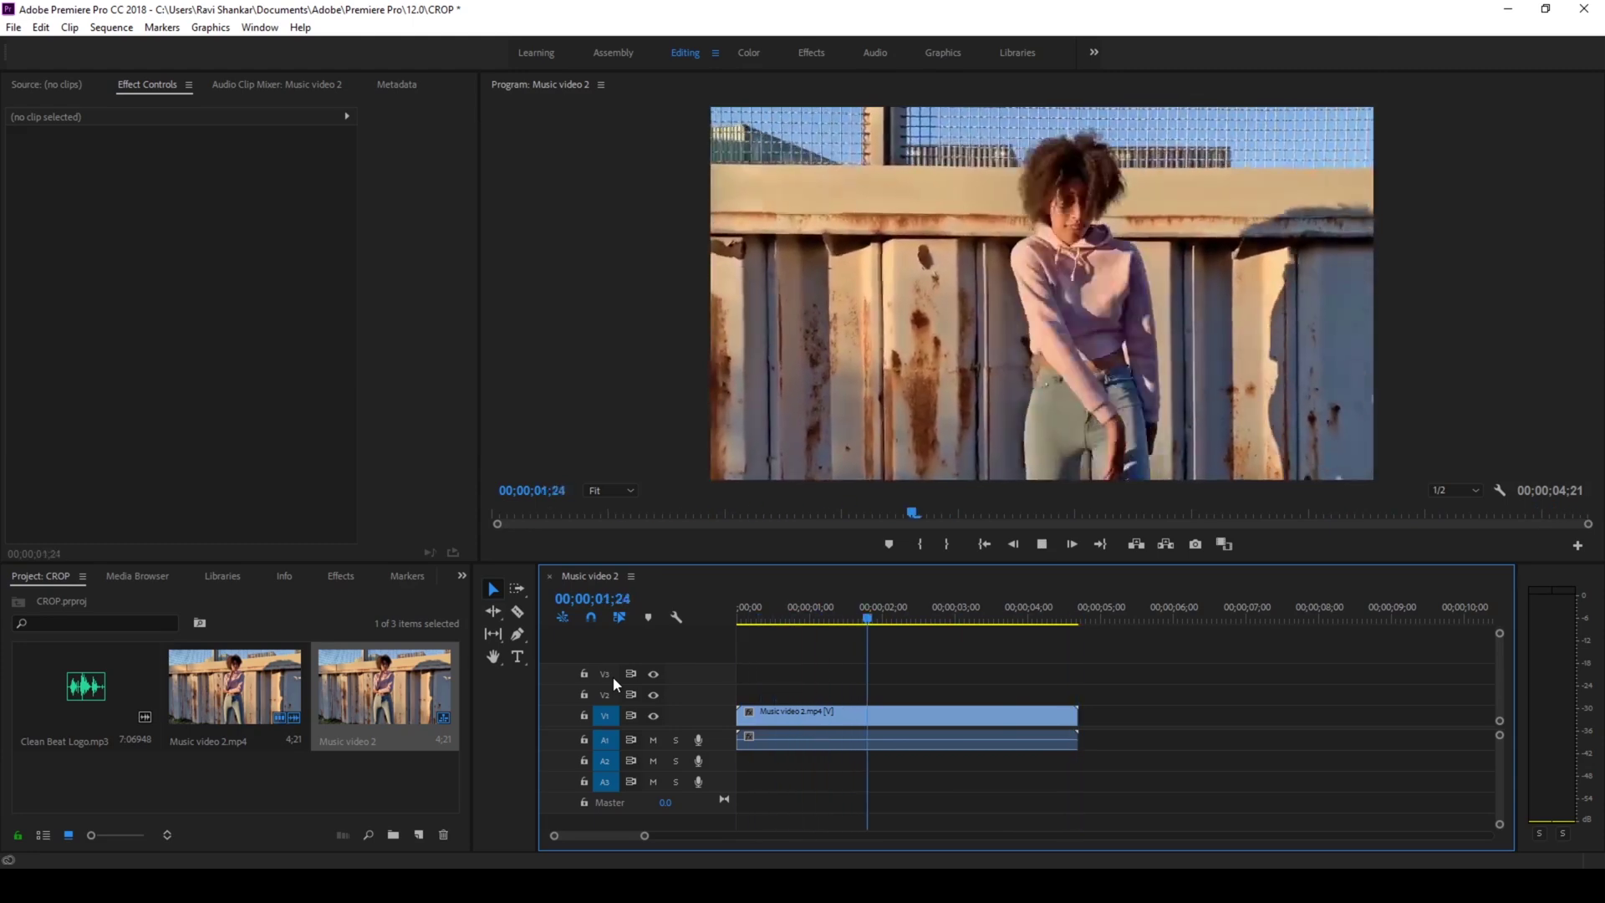
key("space")
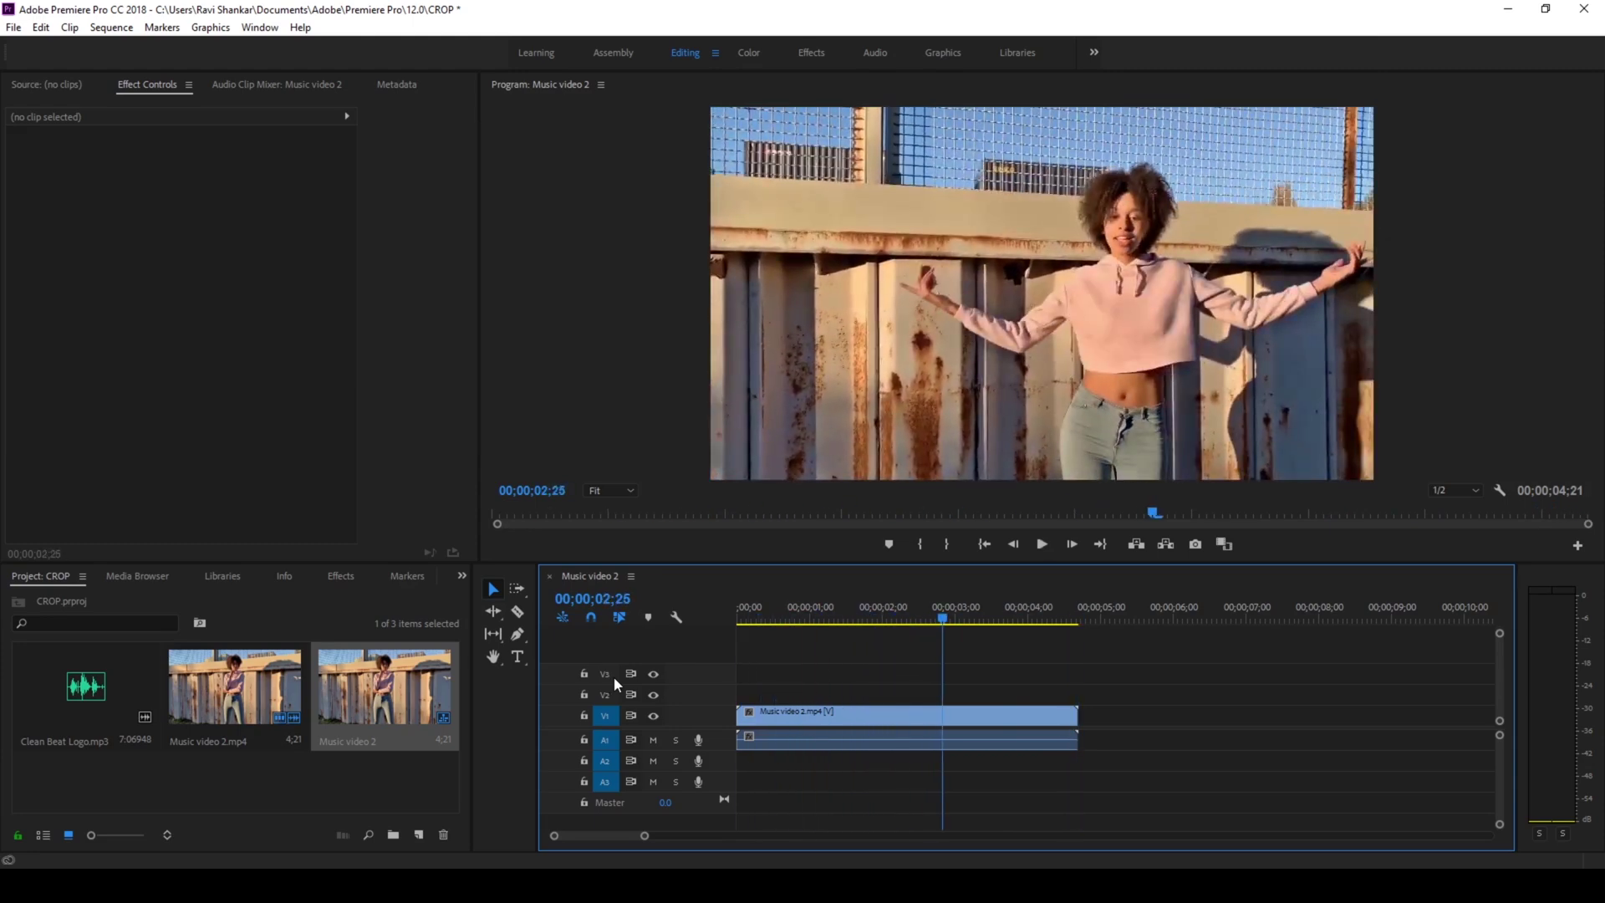
Place Clean Beat Logo.mp3 on track A2 at the start and park the playhead at 00;00;02;17
left_click(74, 694)
left_click_drag(702, 762, 710, 761)
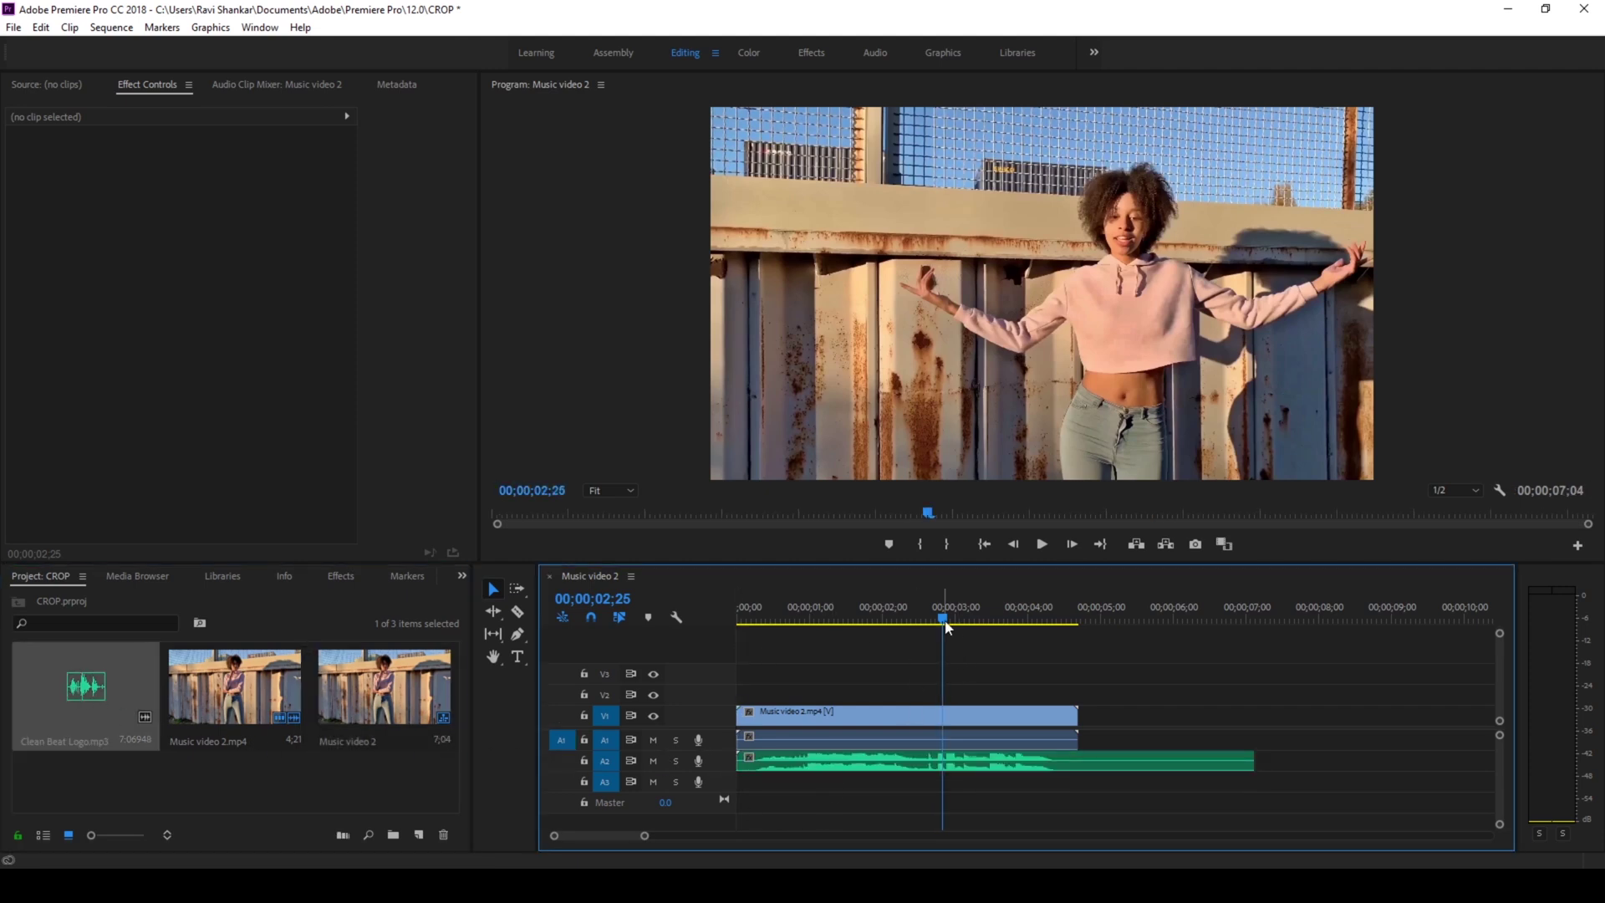
left_click_drag(942, 620, 923, 621)
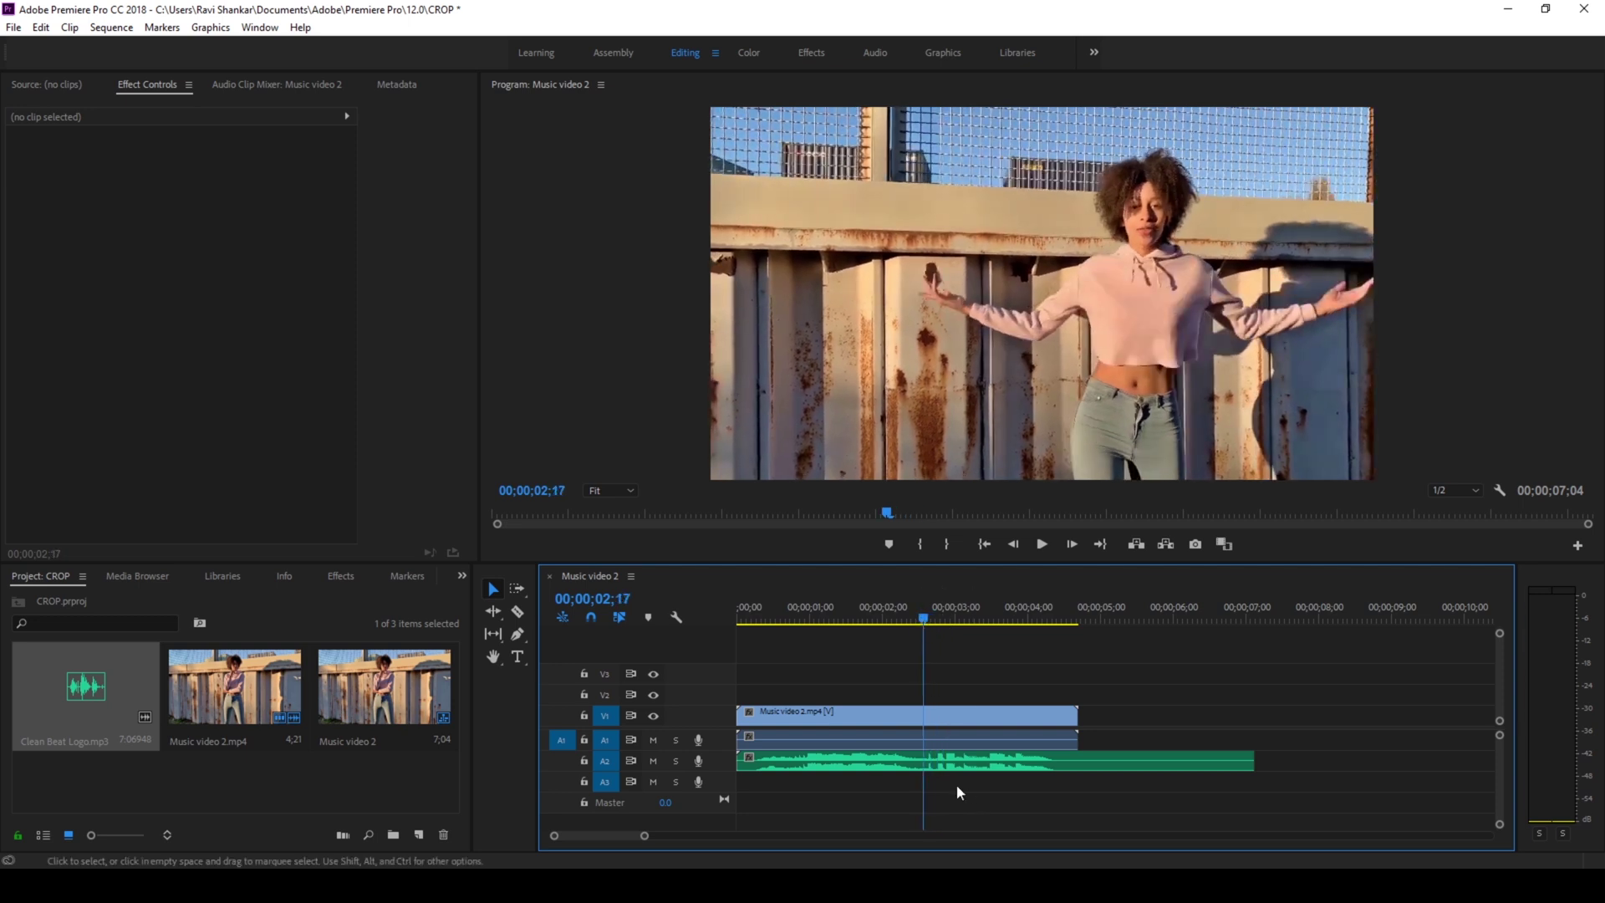
left_click(947, 757)
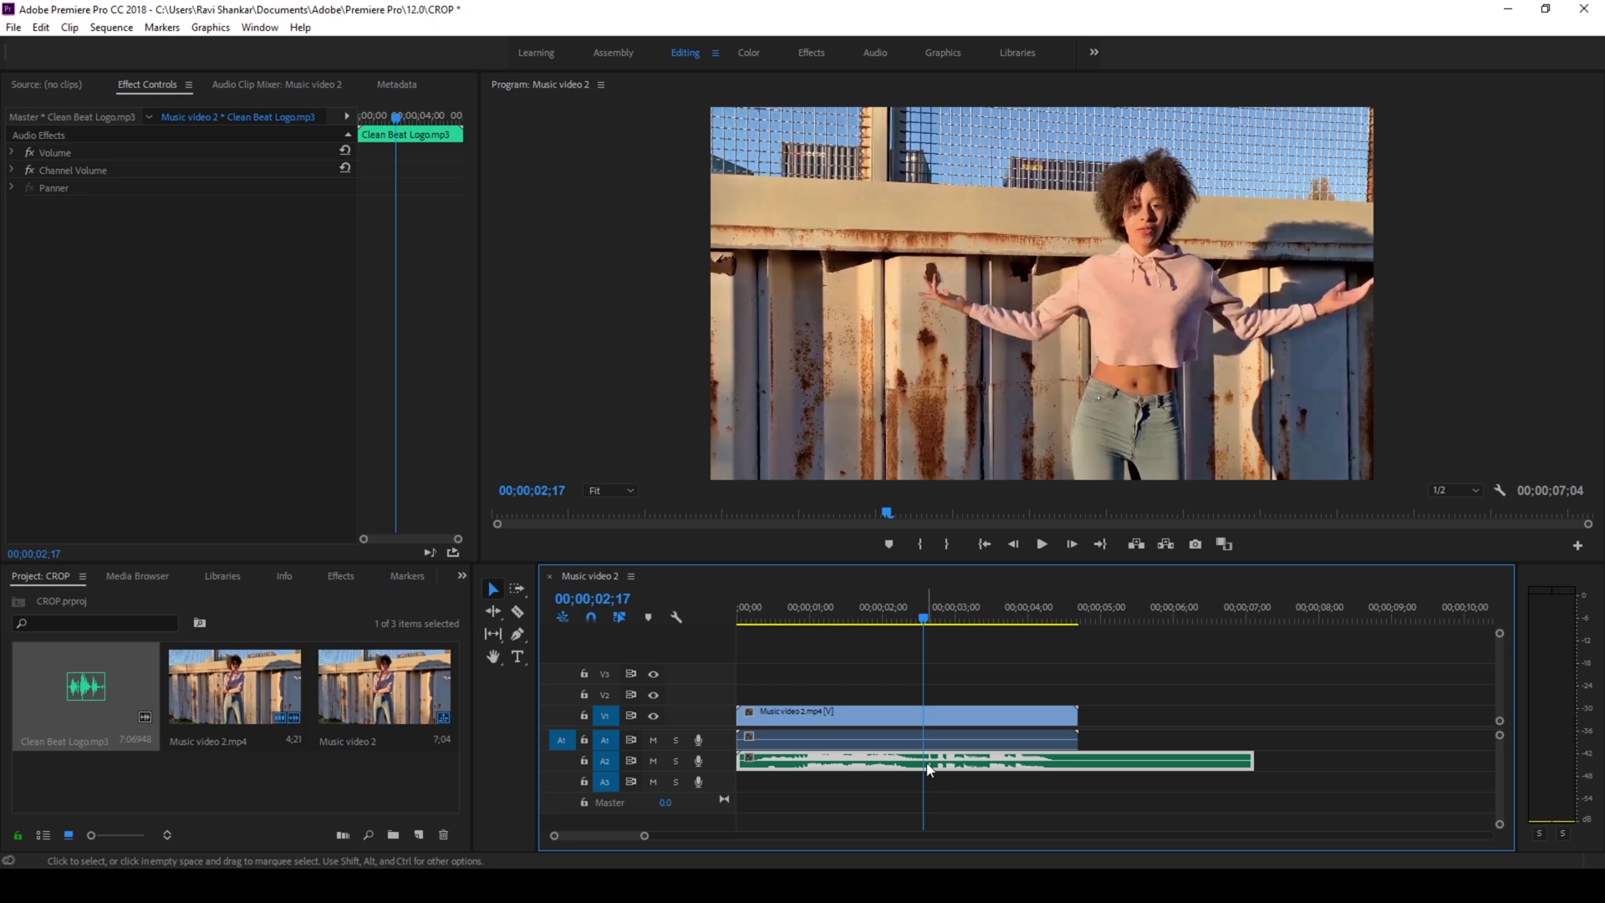
left_click(933, 765, "shift")
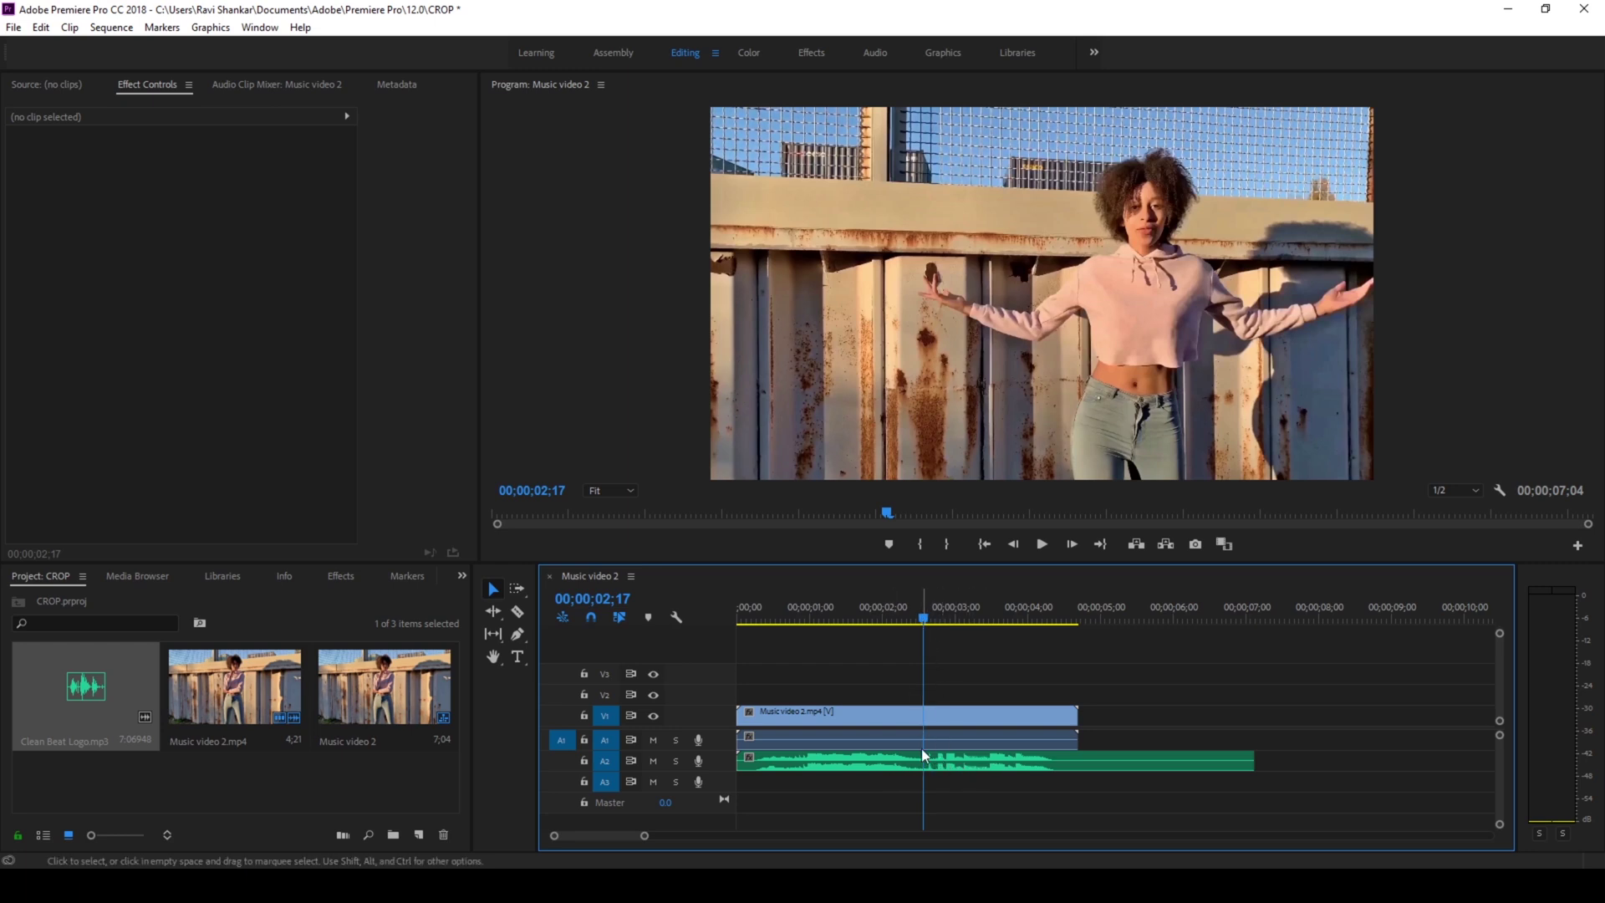
Split the video clip at the playhead (00;00;02;17) with the Razor tool
left_click(518, 613)
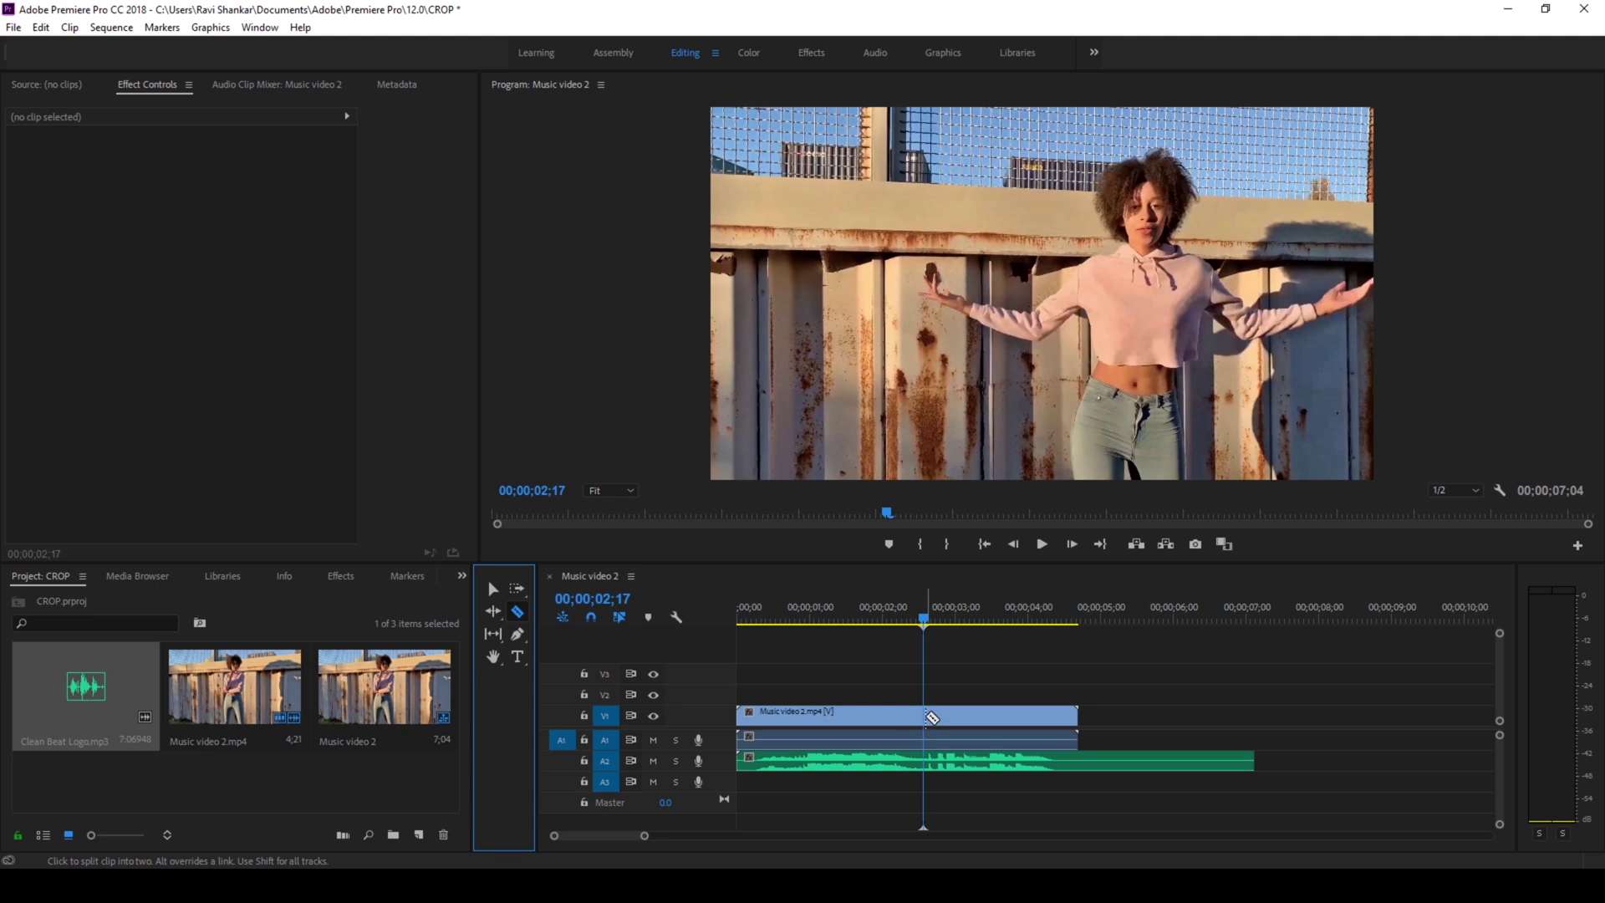
left_click(924, 717)
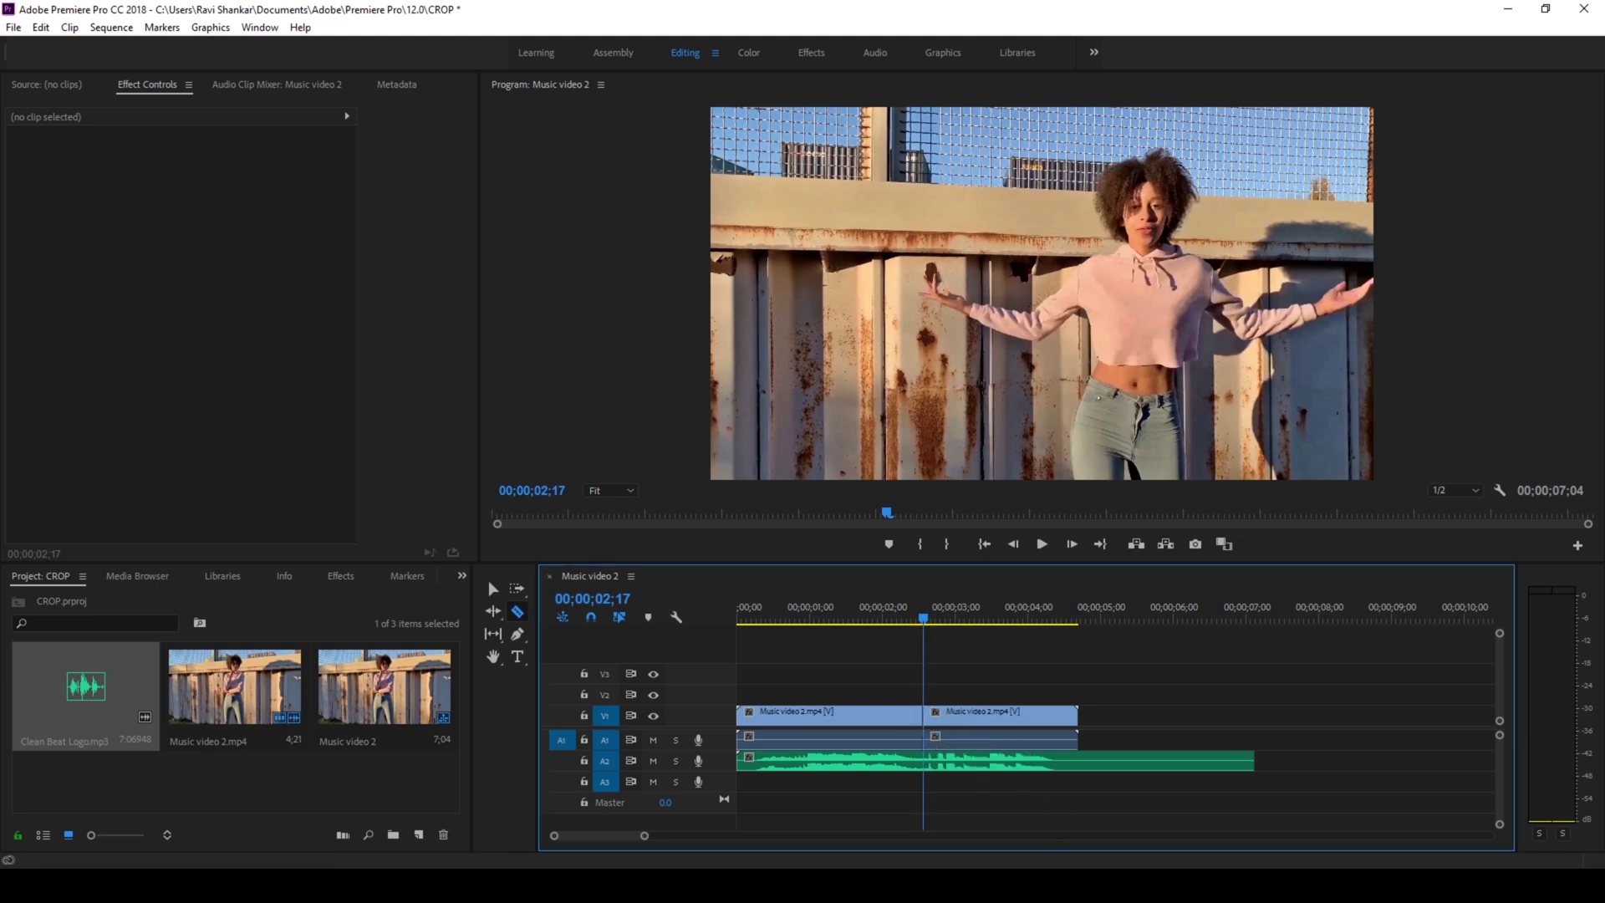
left_click(493, 588)
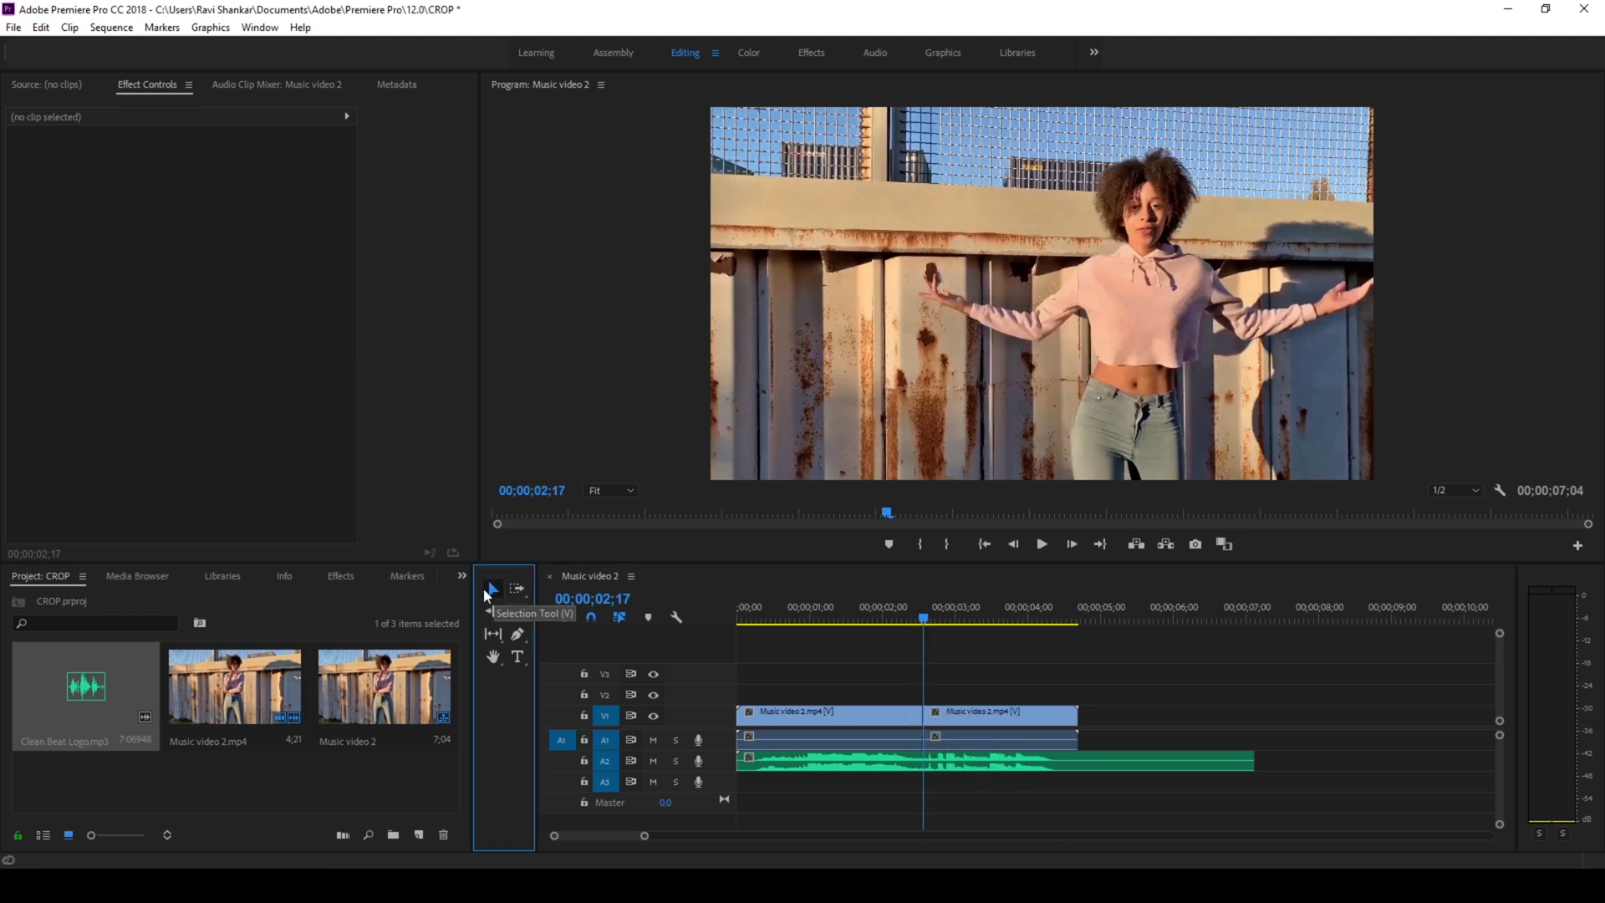
Find the Crop effect in the Effects panel and apply it to the second clip
left_click(338, 577)
left_click(64, 595)
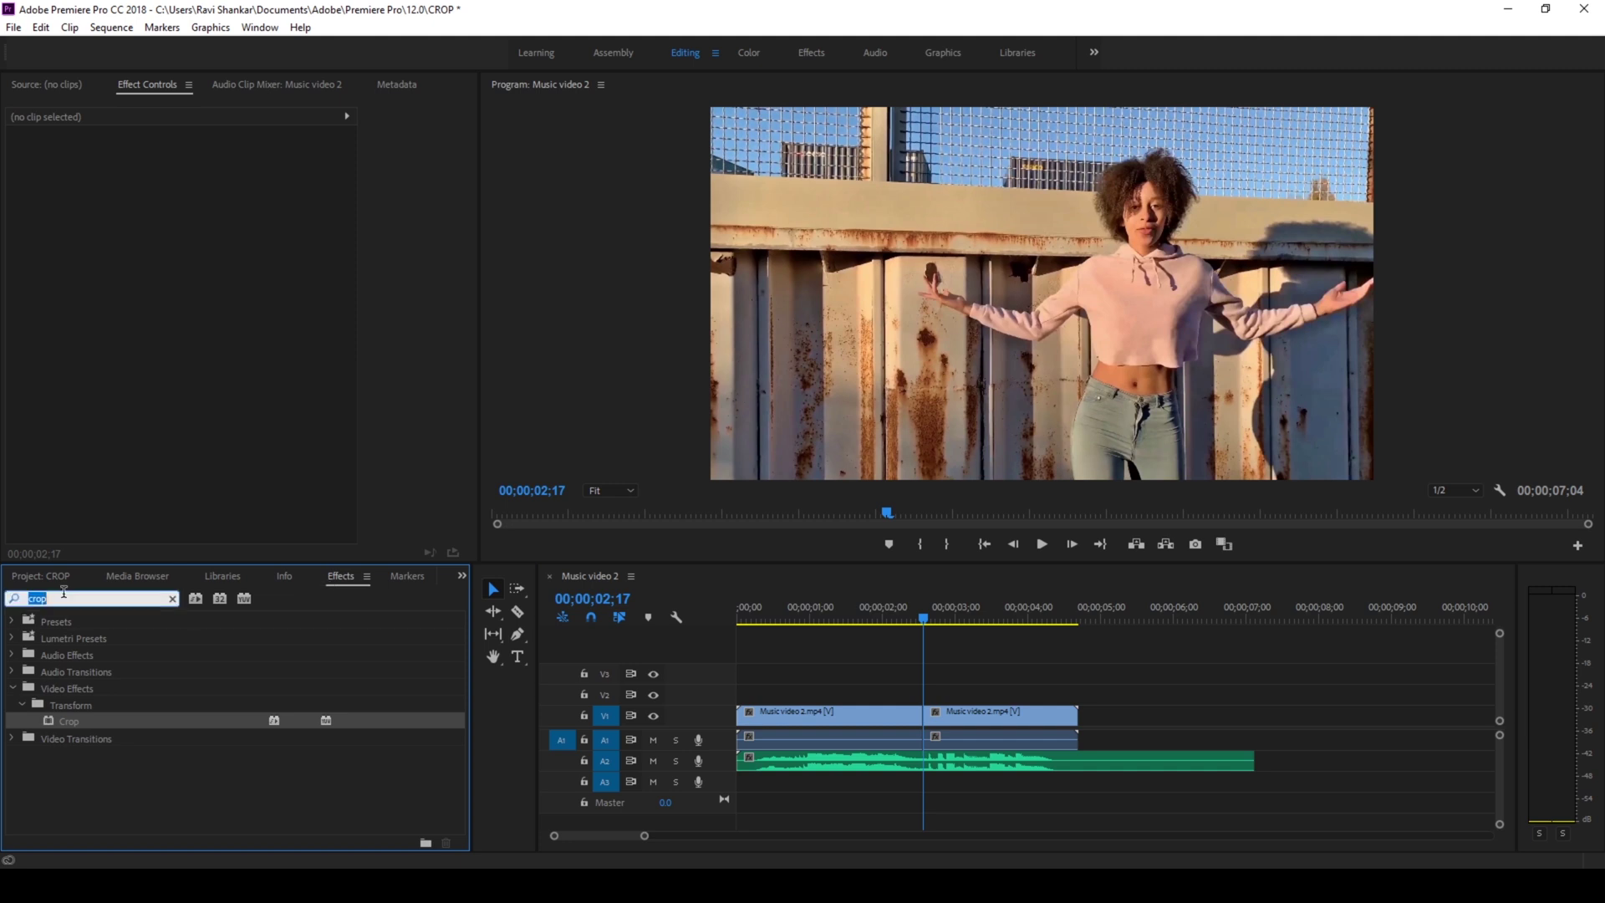
type("crop")
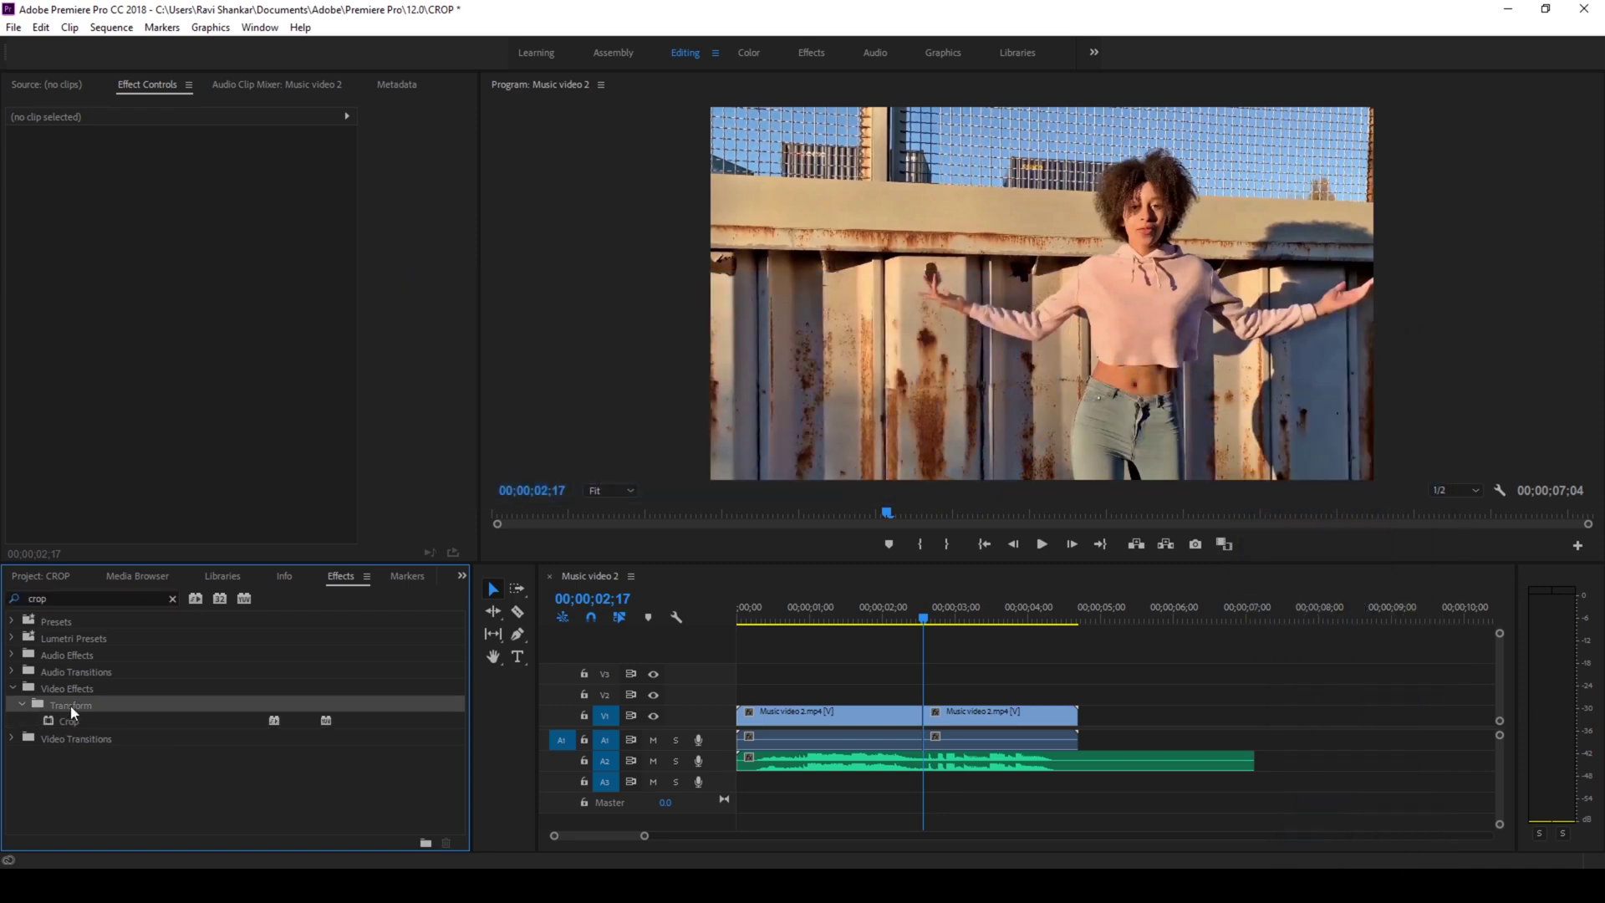
left_click(70, 718)
left_click_drag(70, 720, 990, 713)
left_click(959, 724)
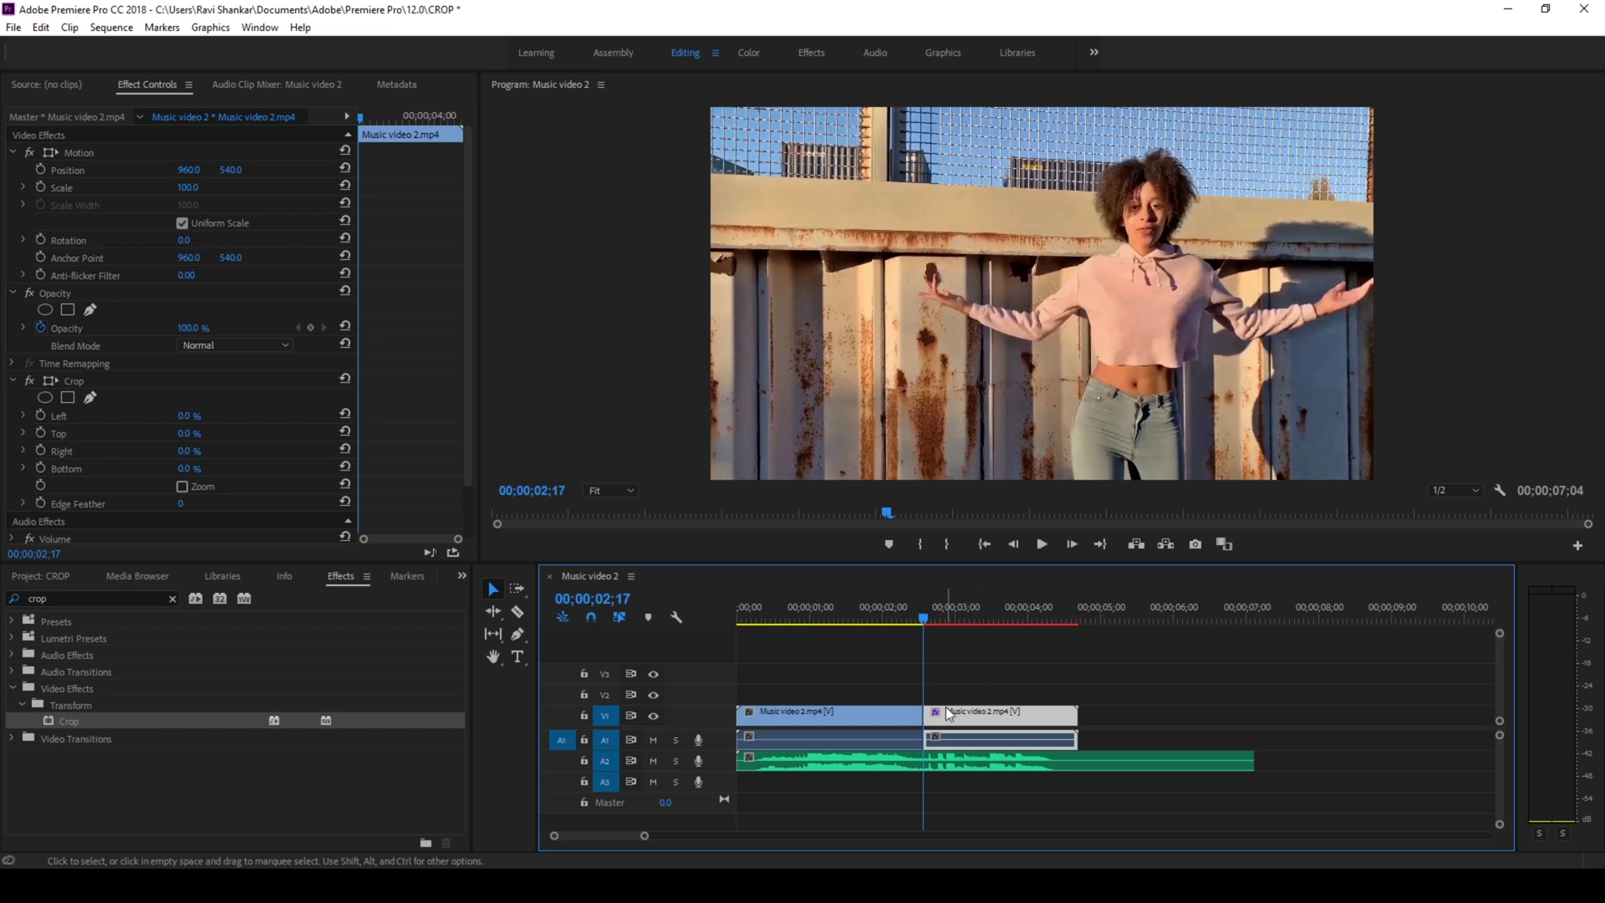
Keyframe Crop Left, Top, Right and Bottom at 0% and show the crop box
left_click(41, 416)
left_click(41, 433)
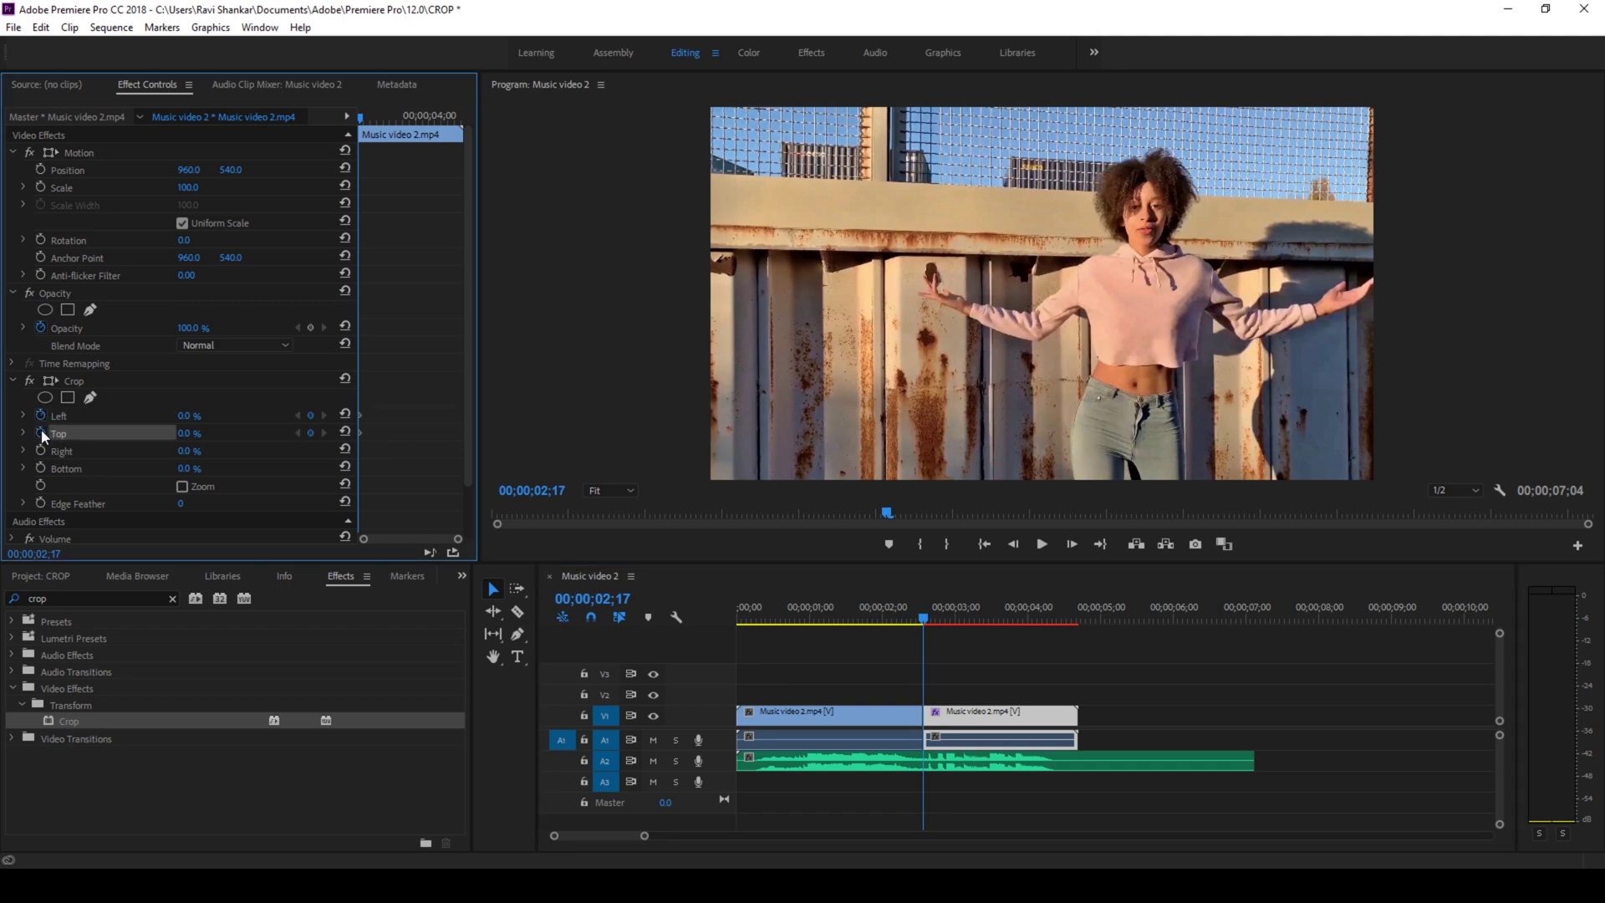
left_click(41, 451)
left_click(41, 468)
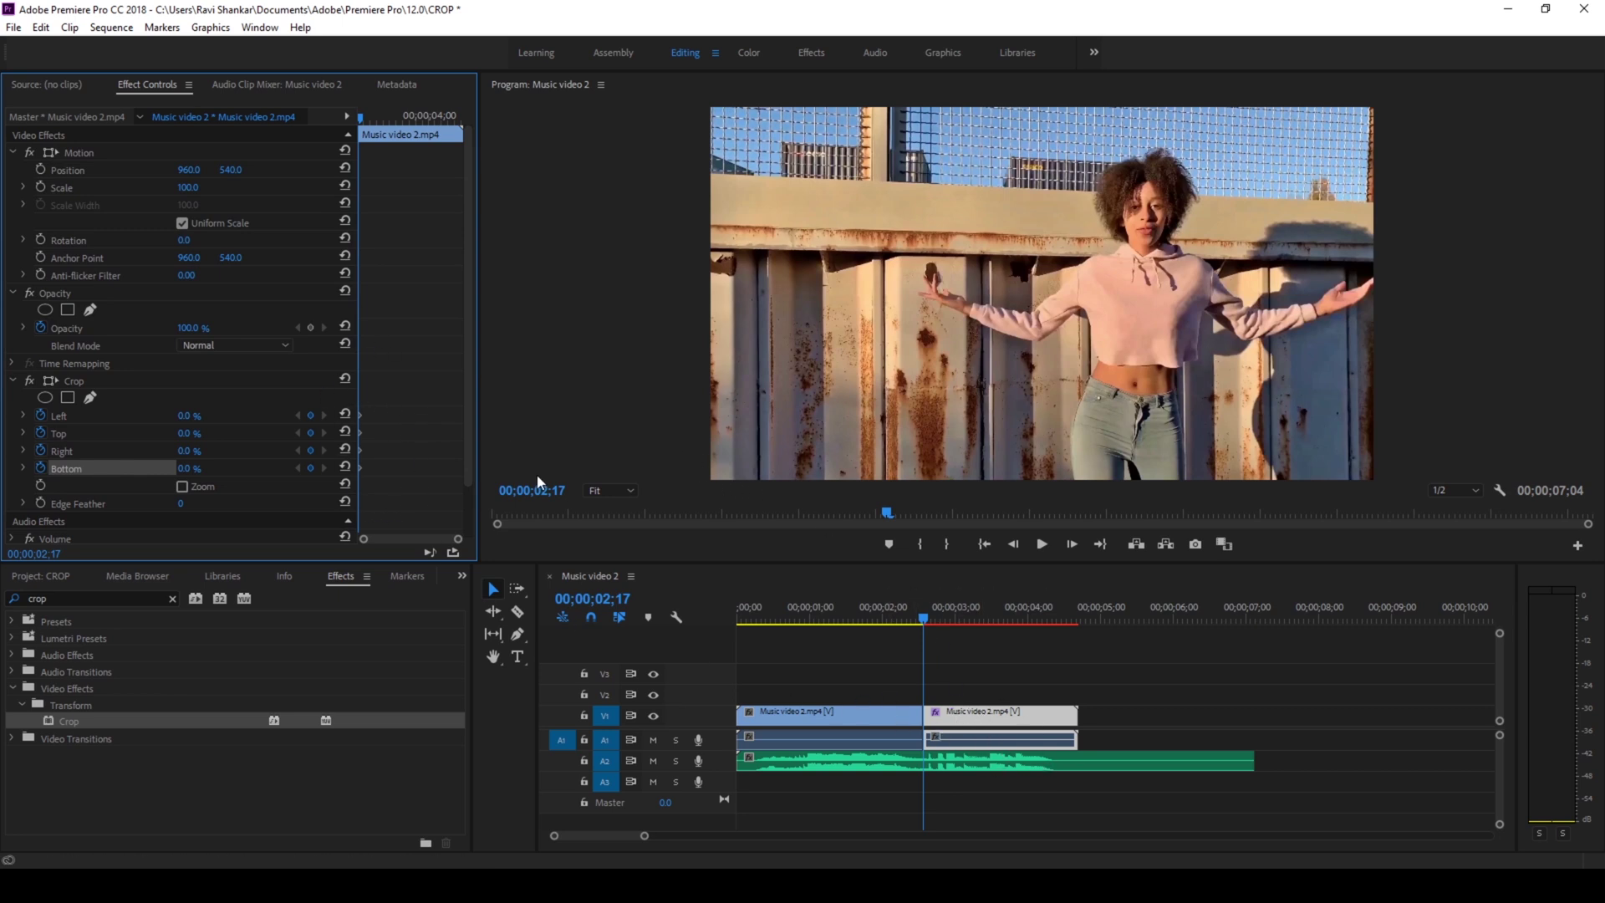
left_click(73, 378)
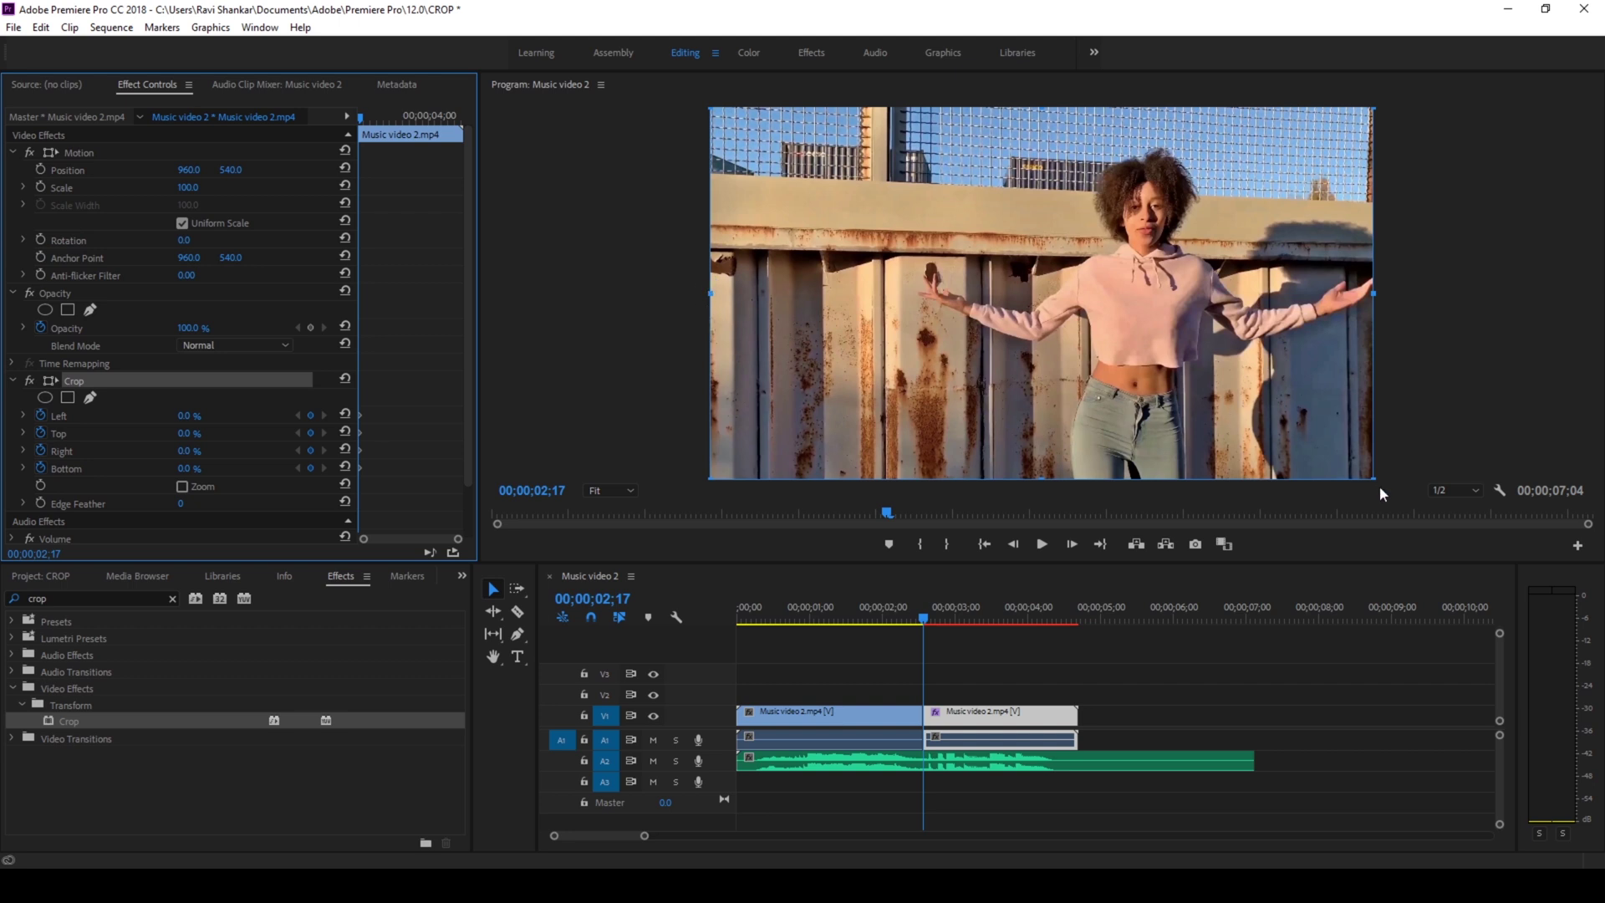
Crop to the dancer: Left 44.5%, Top 10.7%, Right 16.0%, Bottom 26.1%
left_click_drag(1373, 480, 1019, 343)
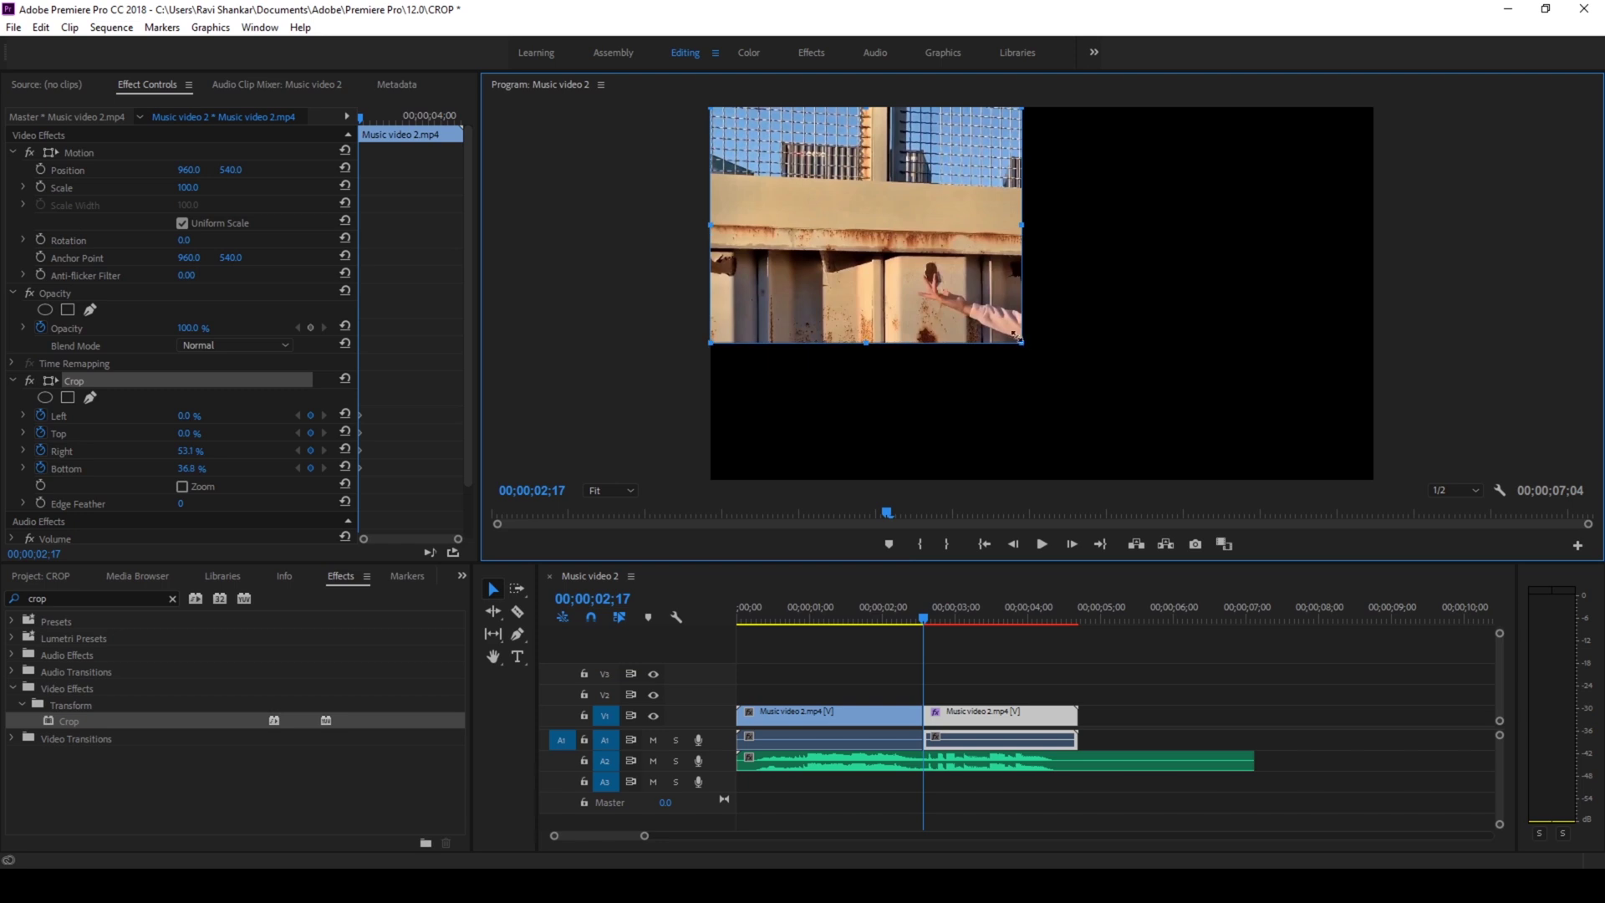
left_click_drag(817, 218, 1049, 270)
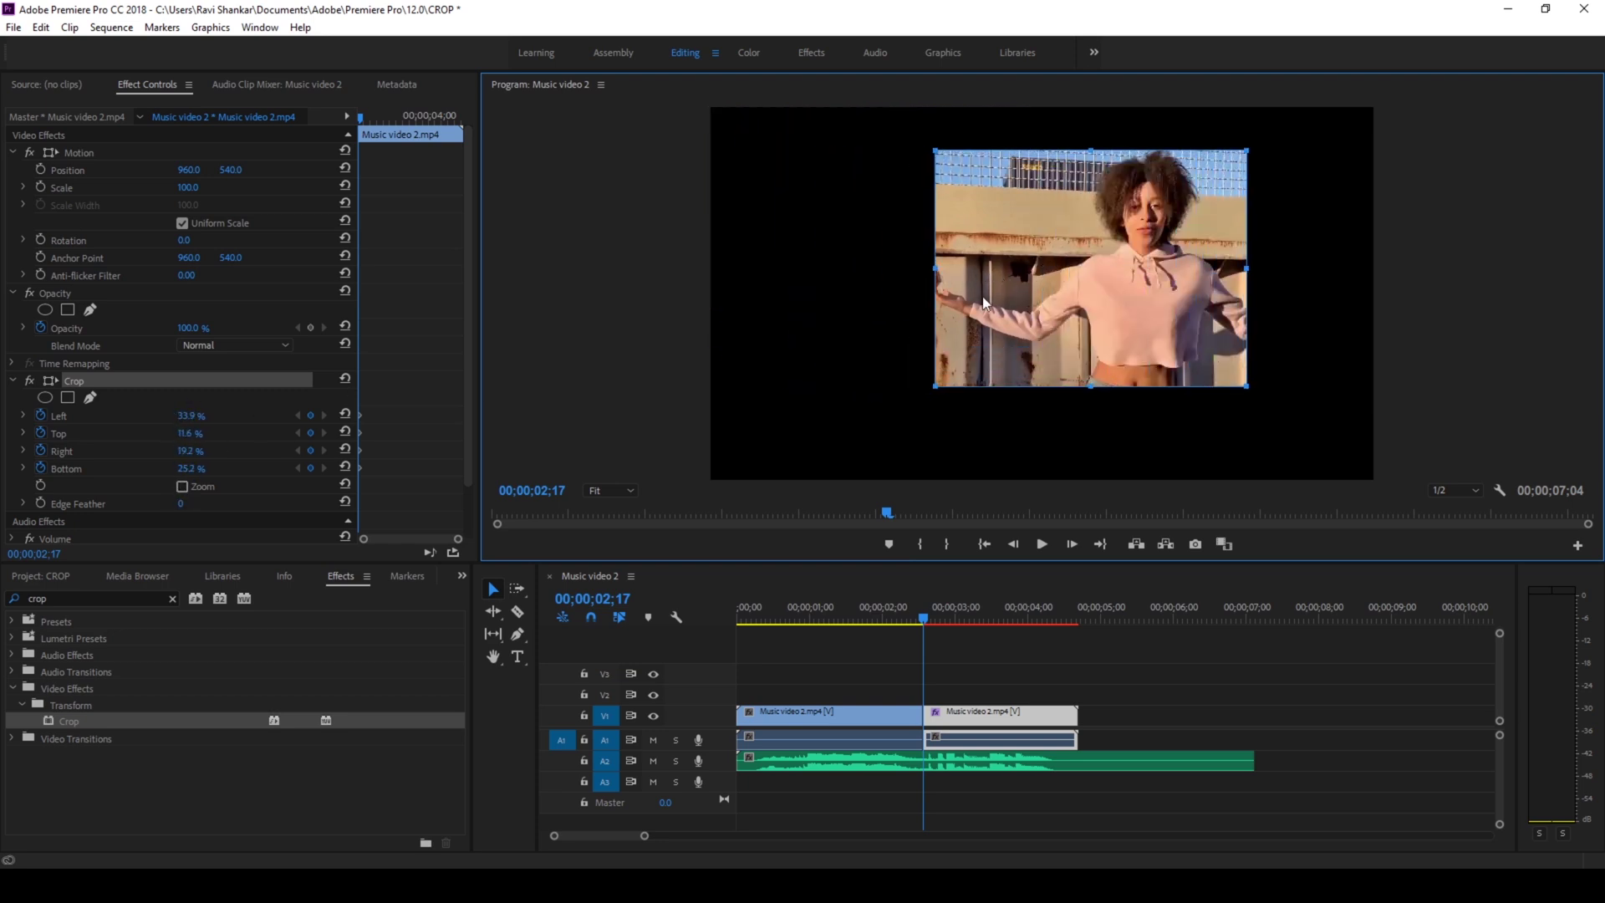
left_click_drag(933, 270, 1023, 285)
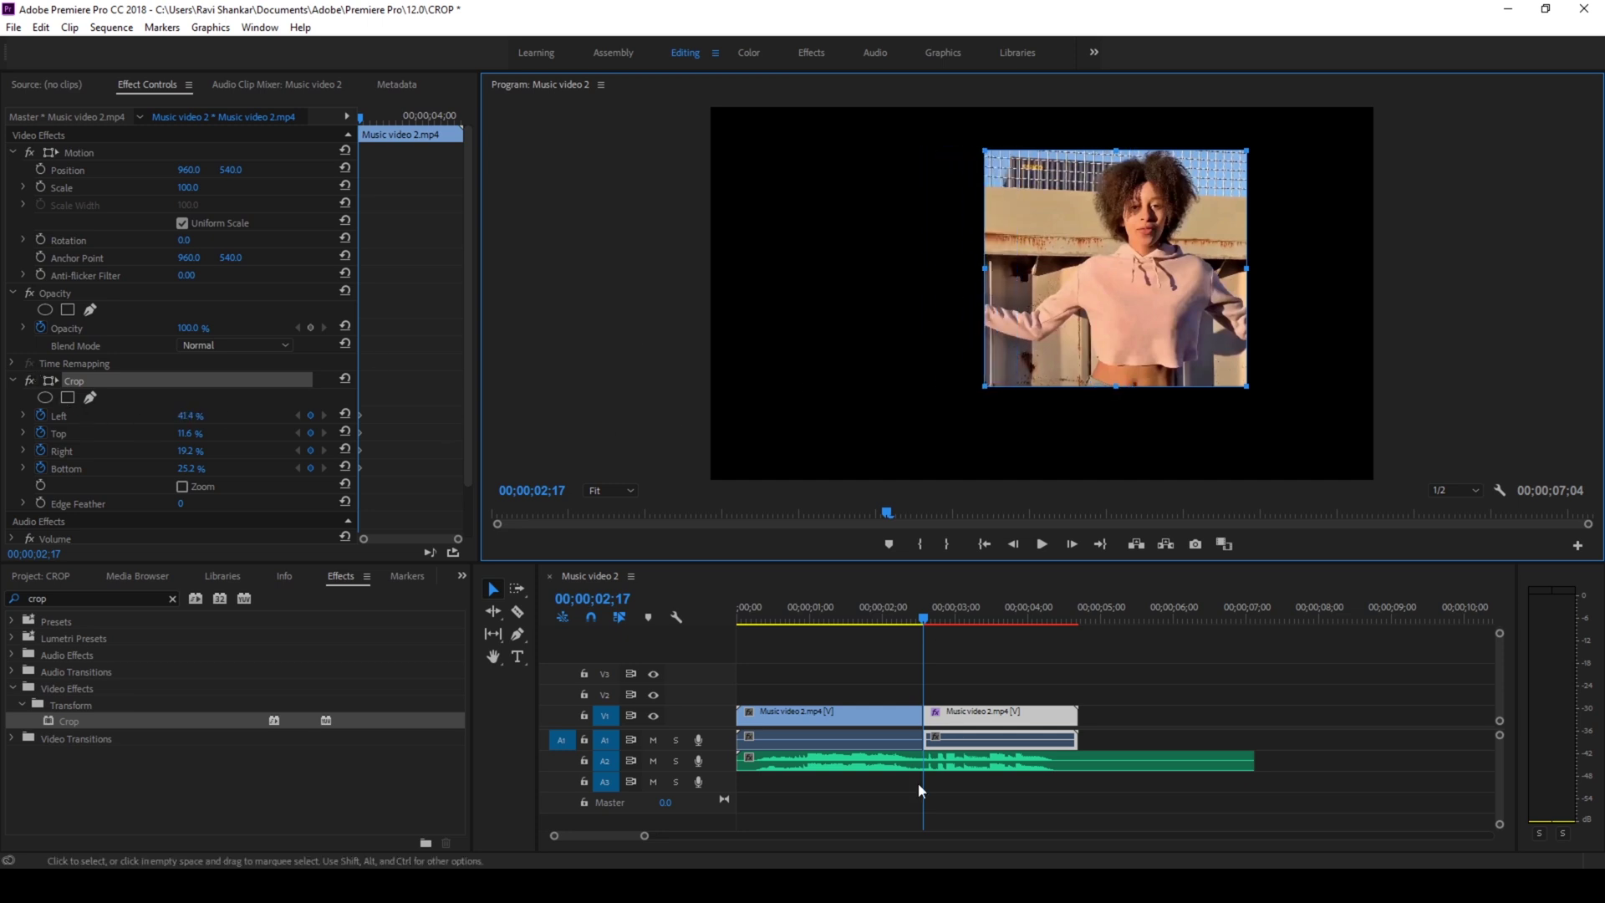
left_click_drag(1121, 299, 1145, 302)
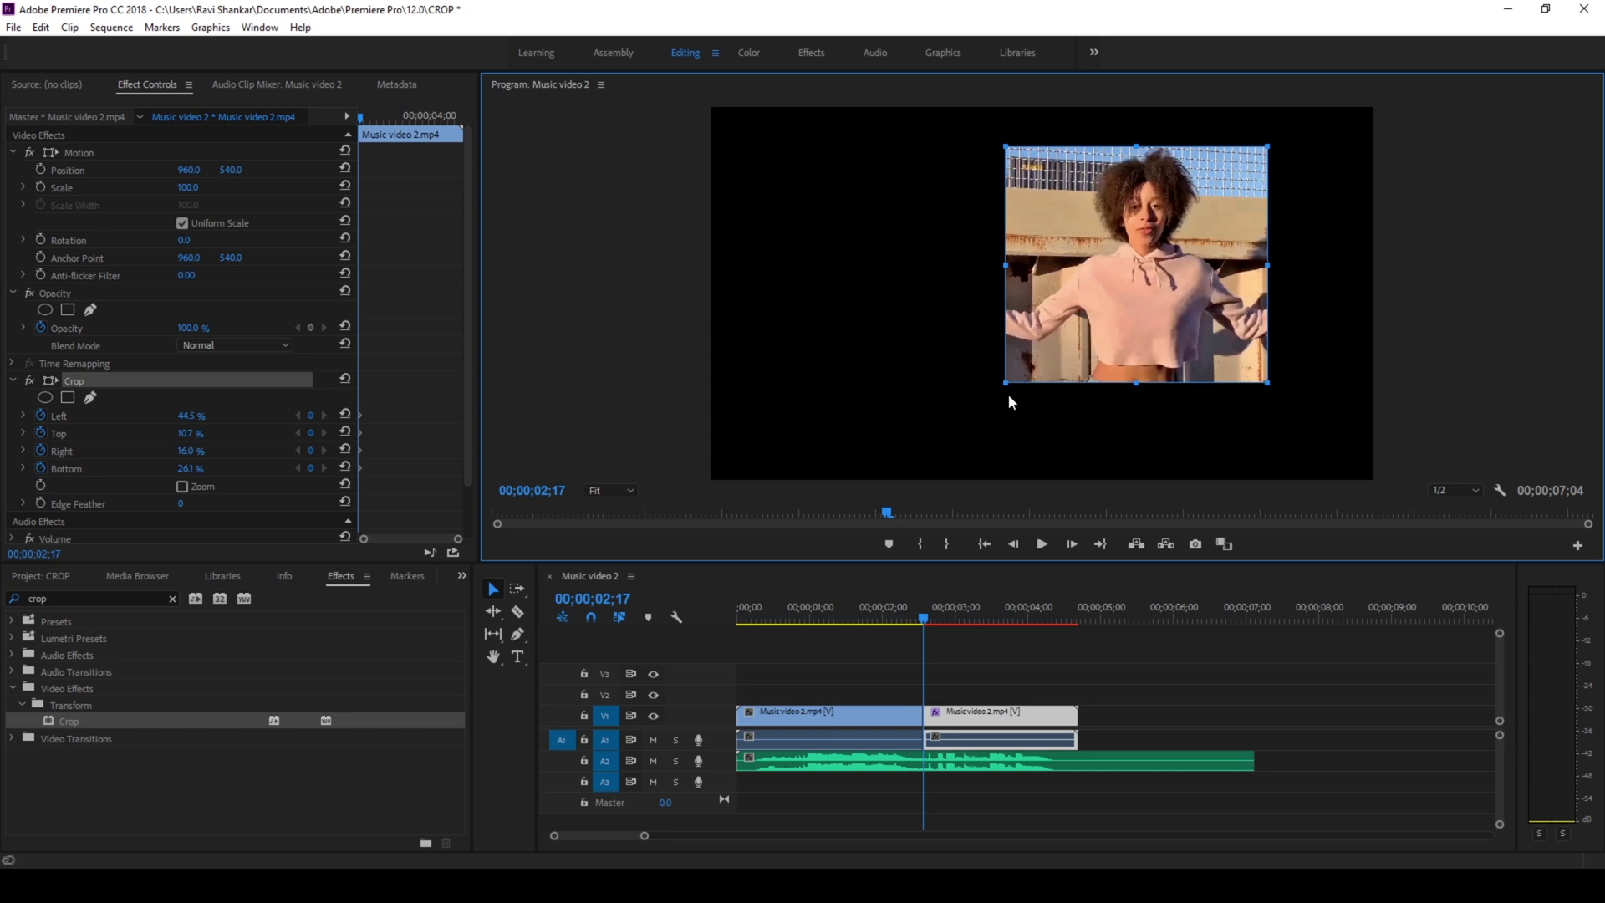
Two frames later, keyframe the crop as a wide strip across the top of the frame
key("Right")
key("Right")
key("Right")
key("Right")
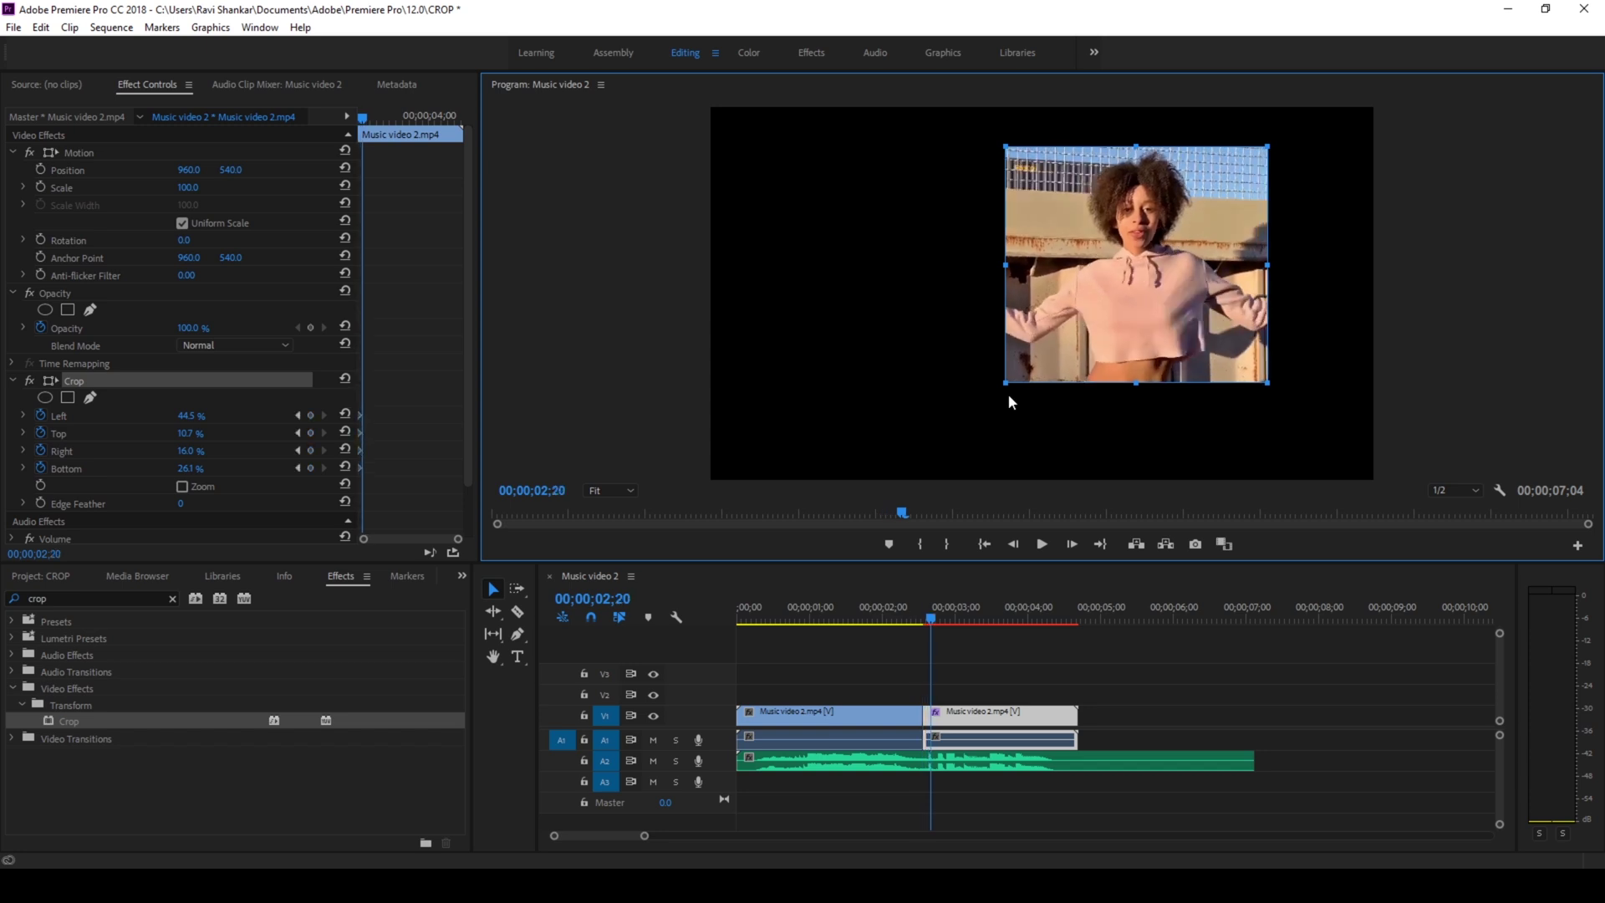
key("Right")
key("Right")
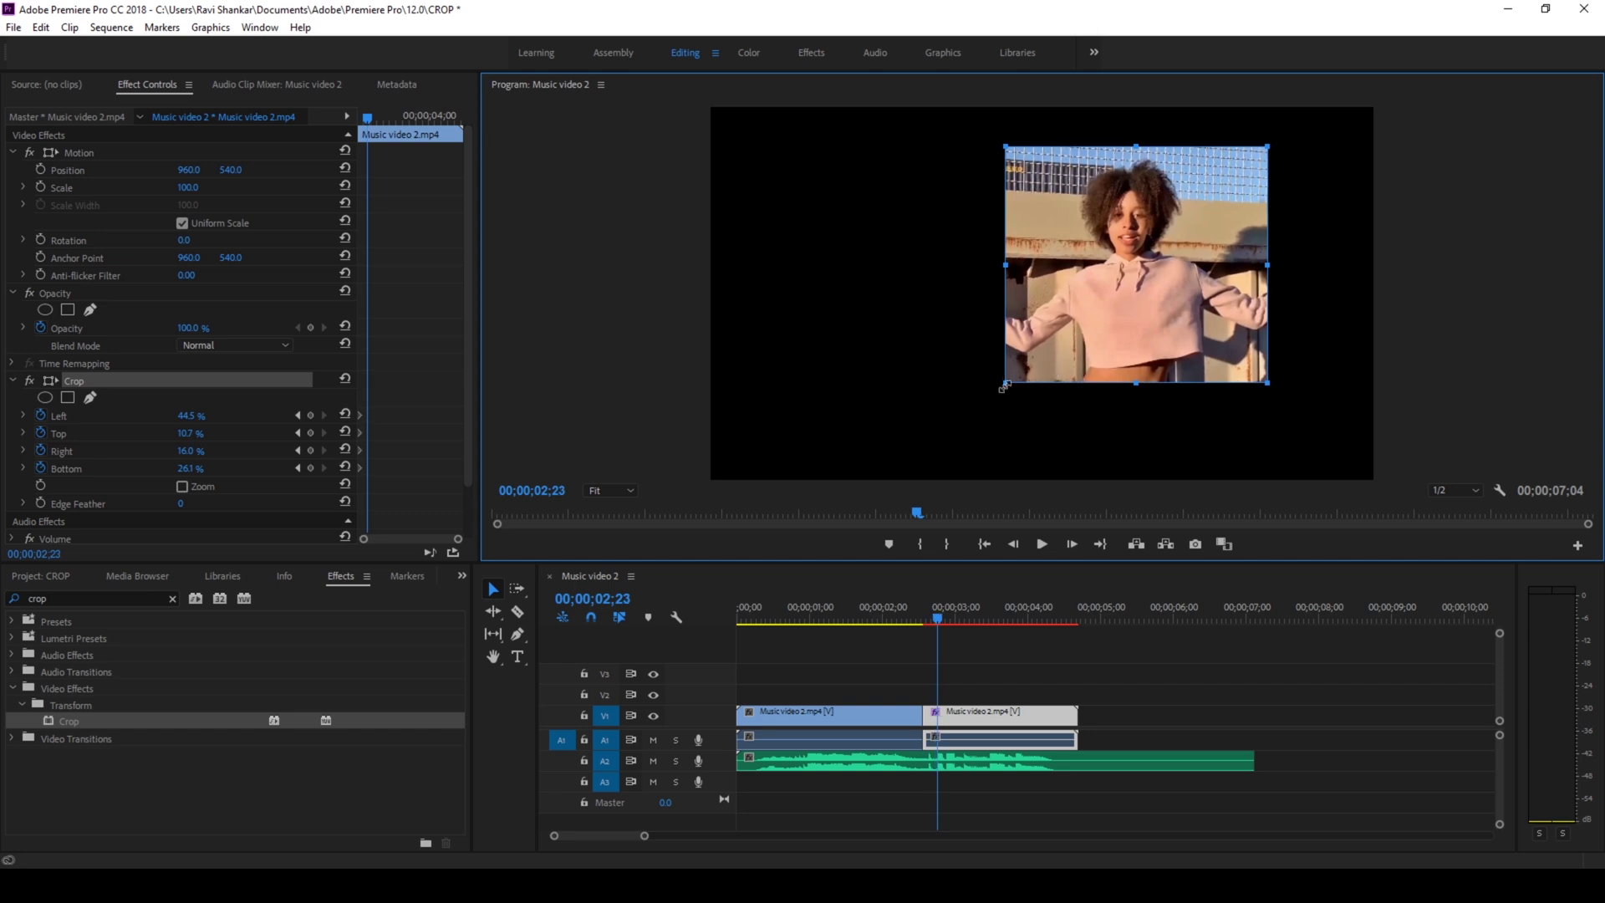
left_click_drag(1004, 384, 688, 258)
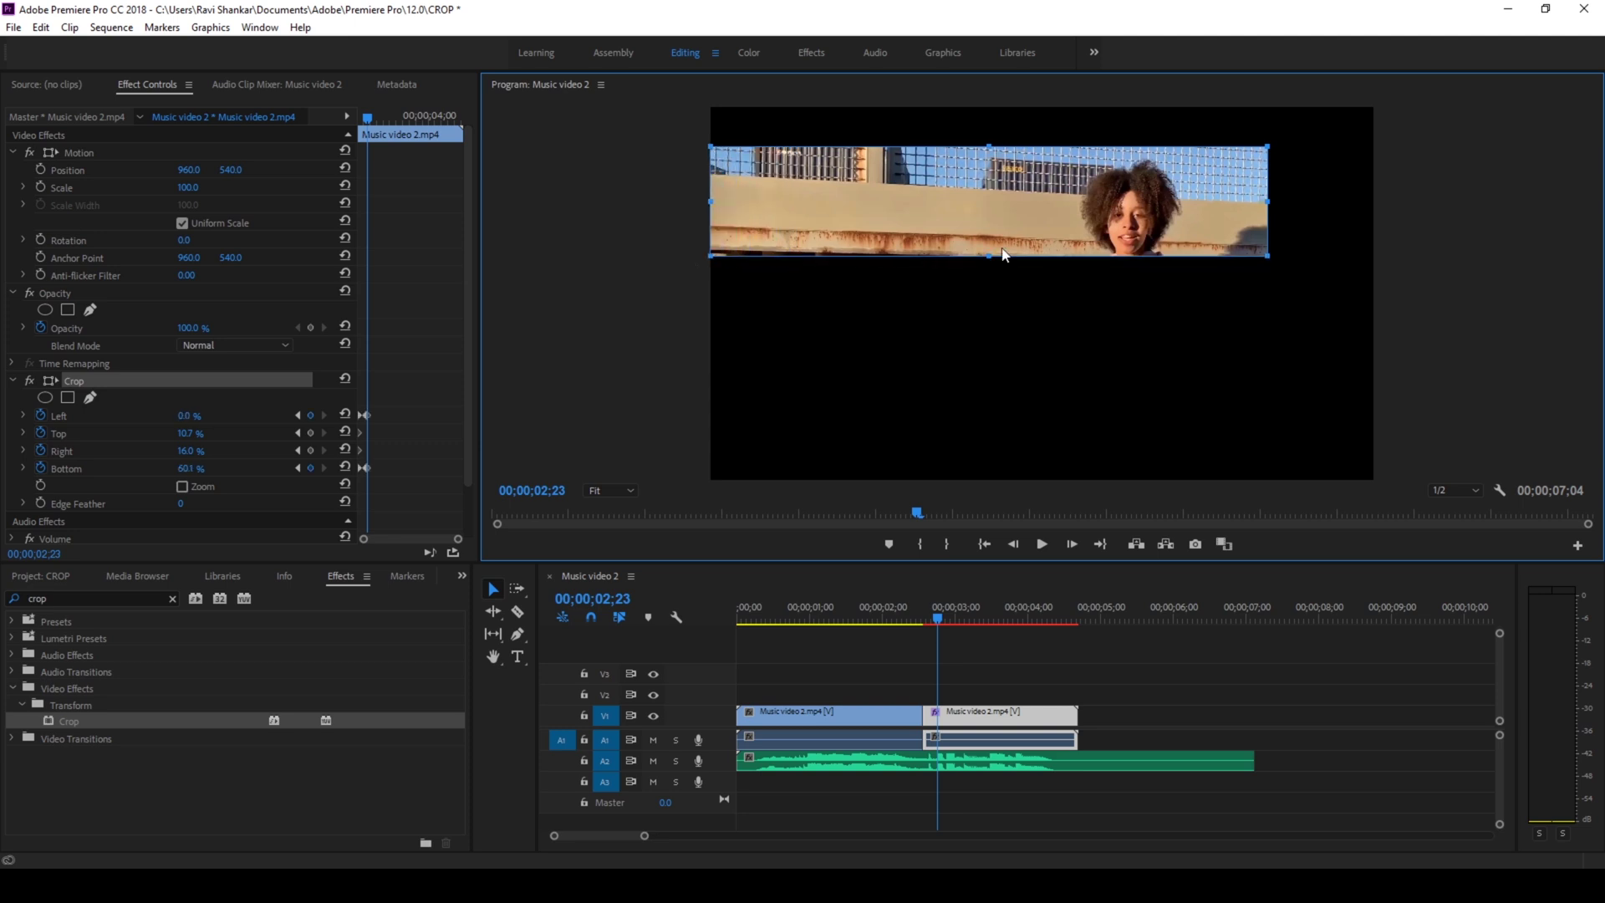
left_click_drag(1267, 203, 1404, 209)
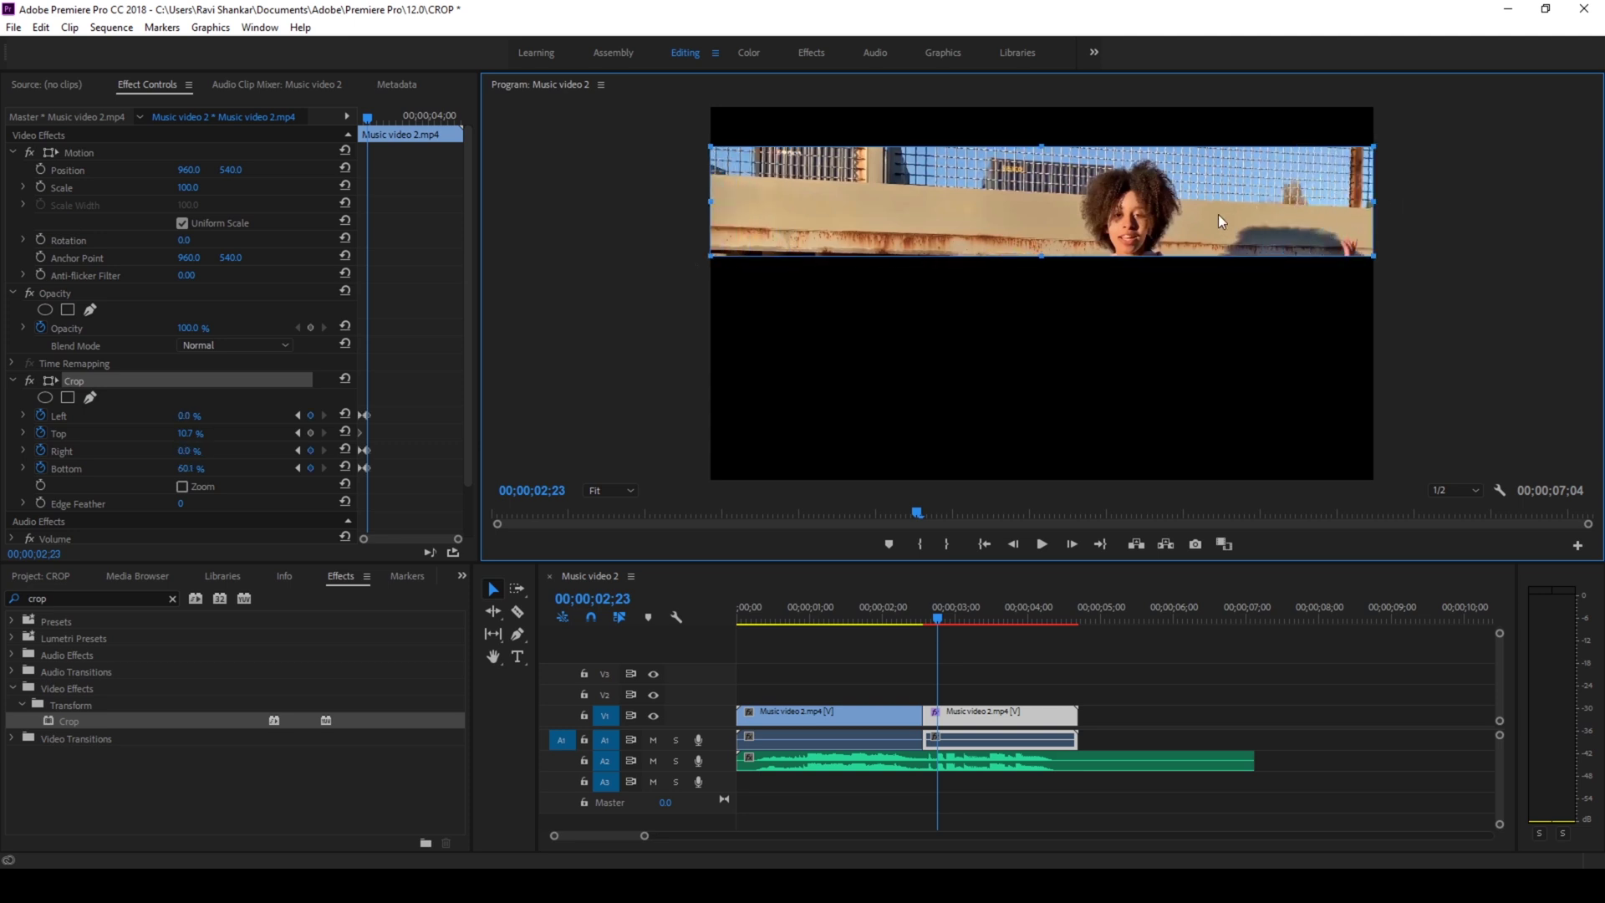
left_click_drag(1218, 222, 1204, 167)
left_click_drag(1037, 216, 1038, 267)
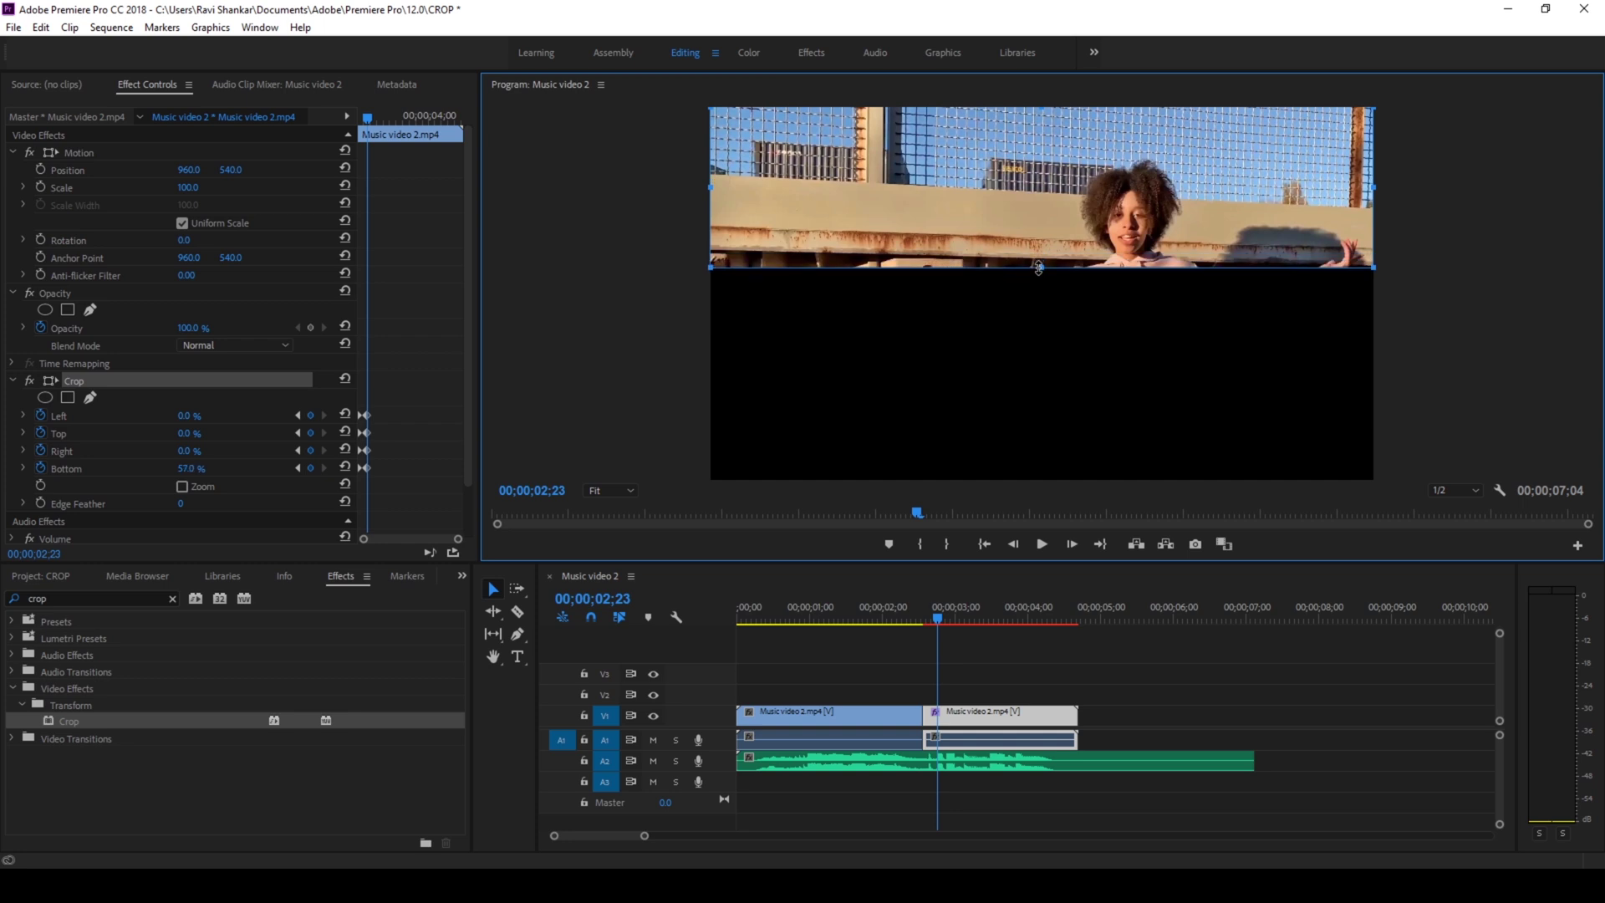
At 00;00;02;29, keyframe a lower-right window on the torso: Left 53.2%, Top 57.0%, Right 16.9%
key("Right")
key("Right")
key("Right")
key("Right")
key("Right")
key("Right")
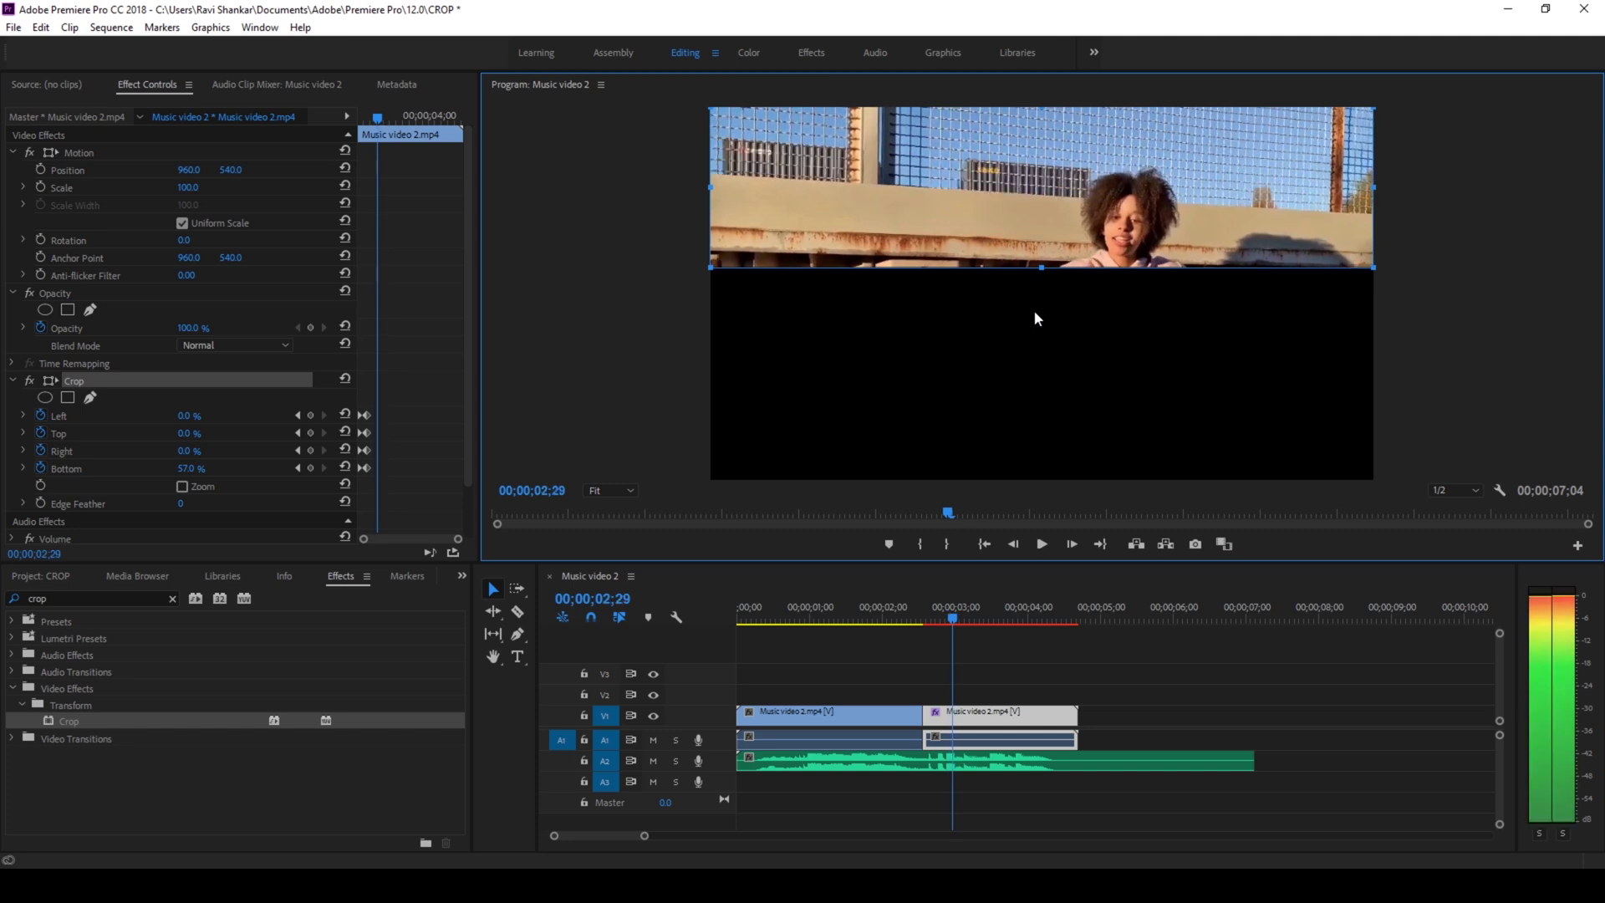
left_click_drag(1010, 200, 1011, 400)
left_click_drag(699, 385, 1141, 405)
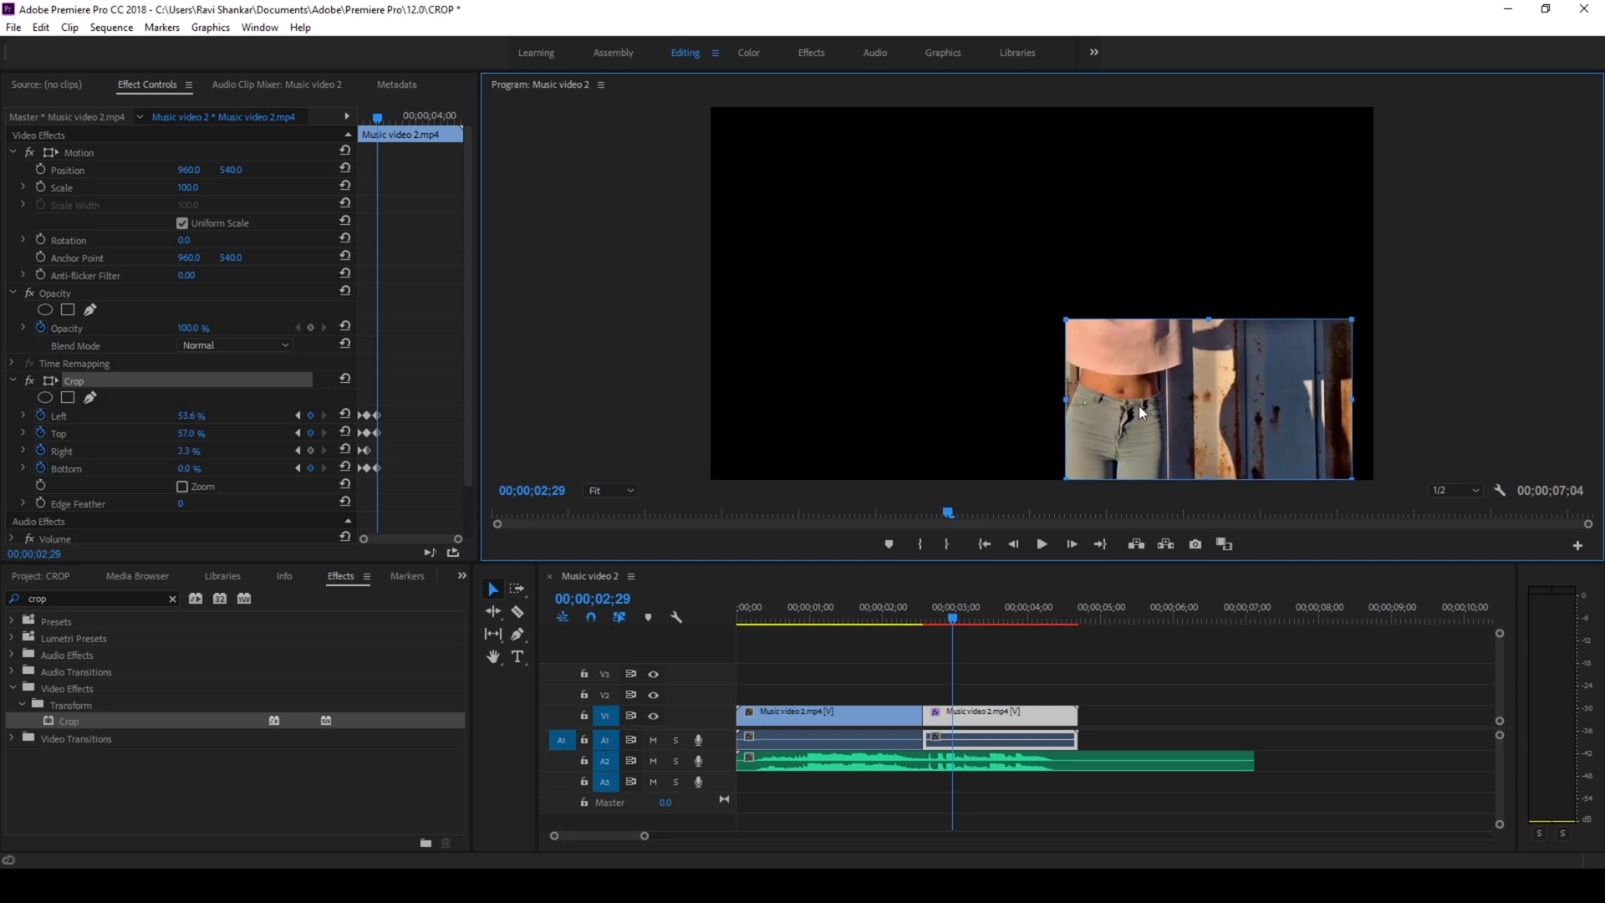
left_click_drag(1349, 400, 1261, 401)
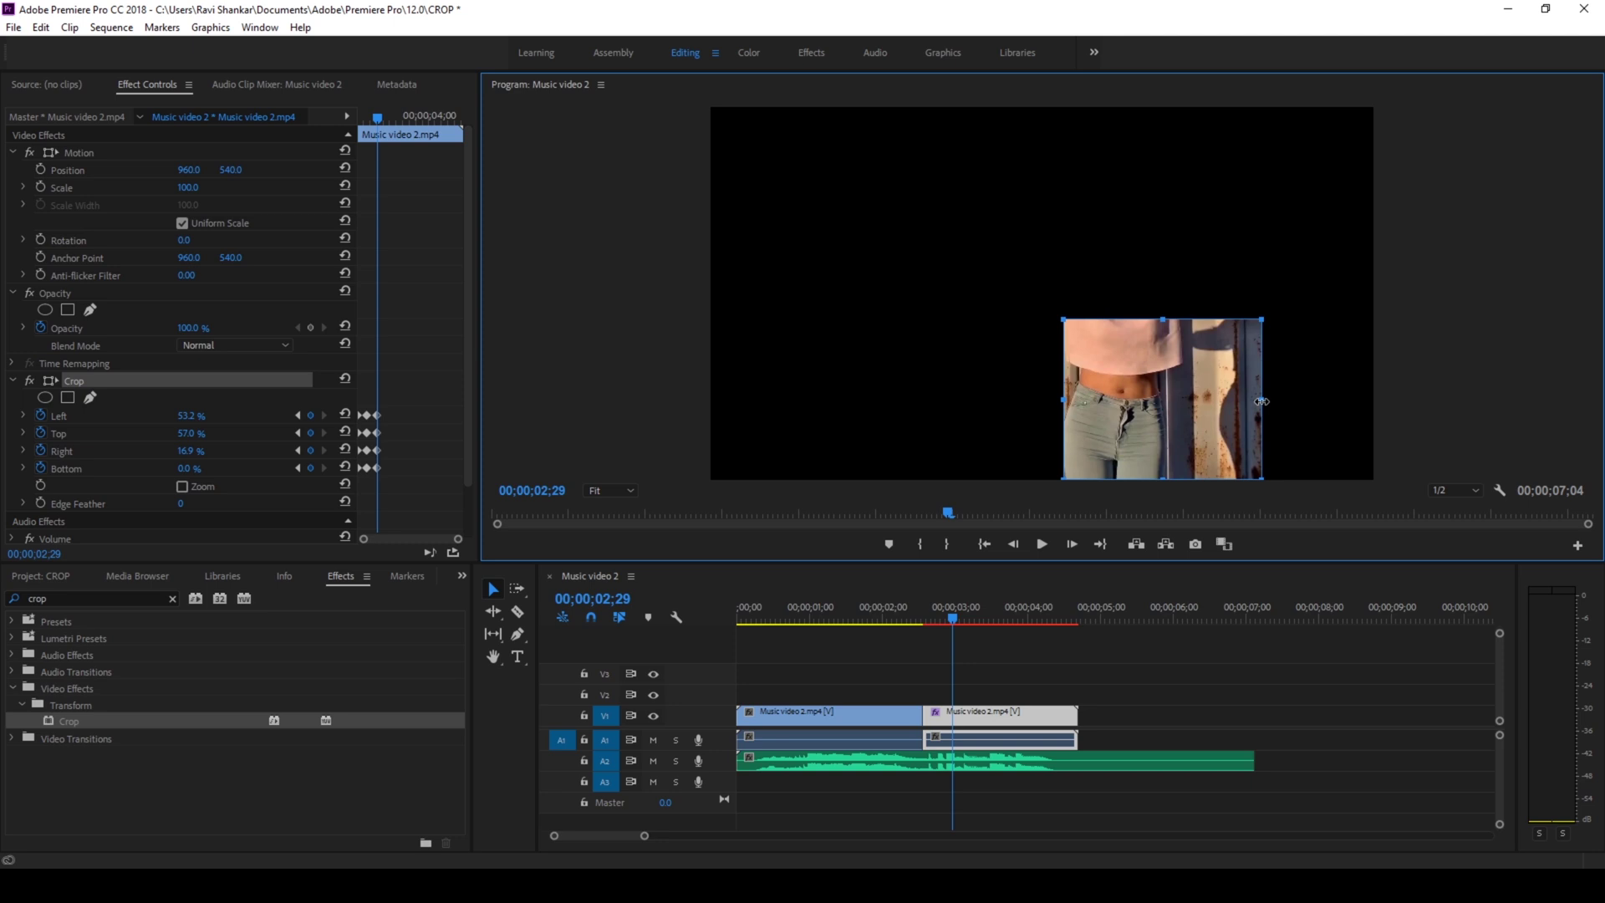
key("Right")
key("Right")
key("Right")
key("Right")
key("Right")
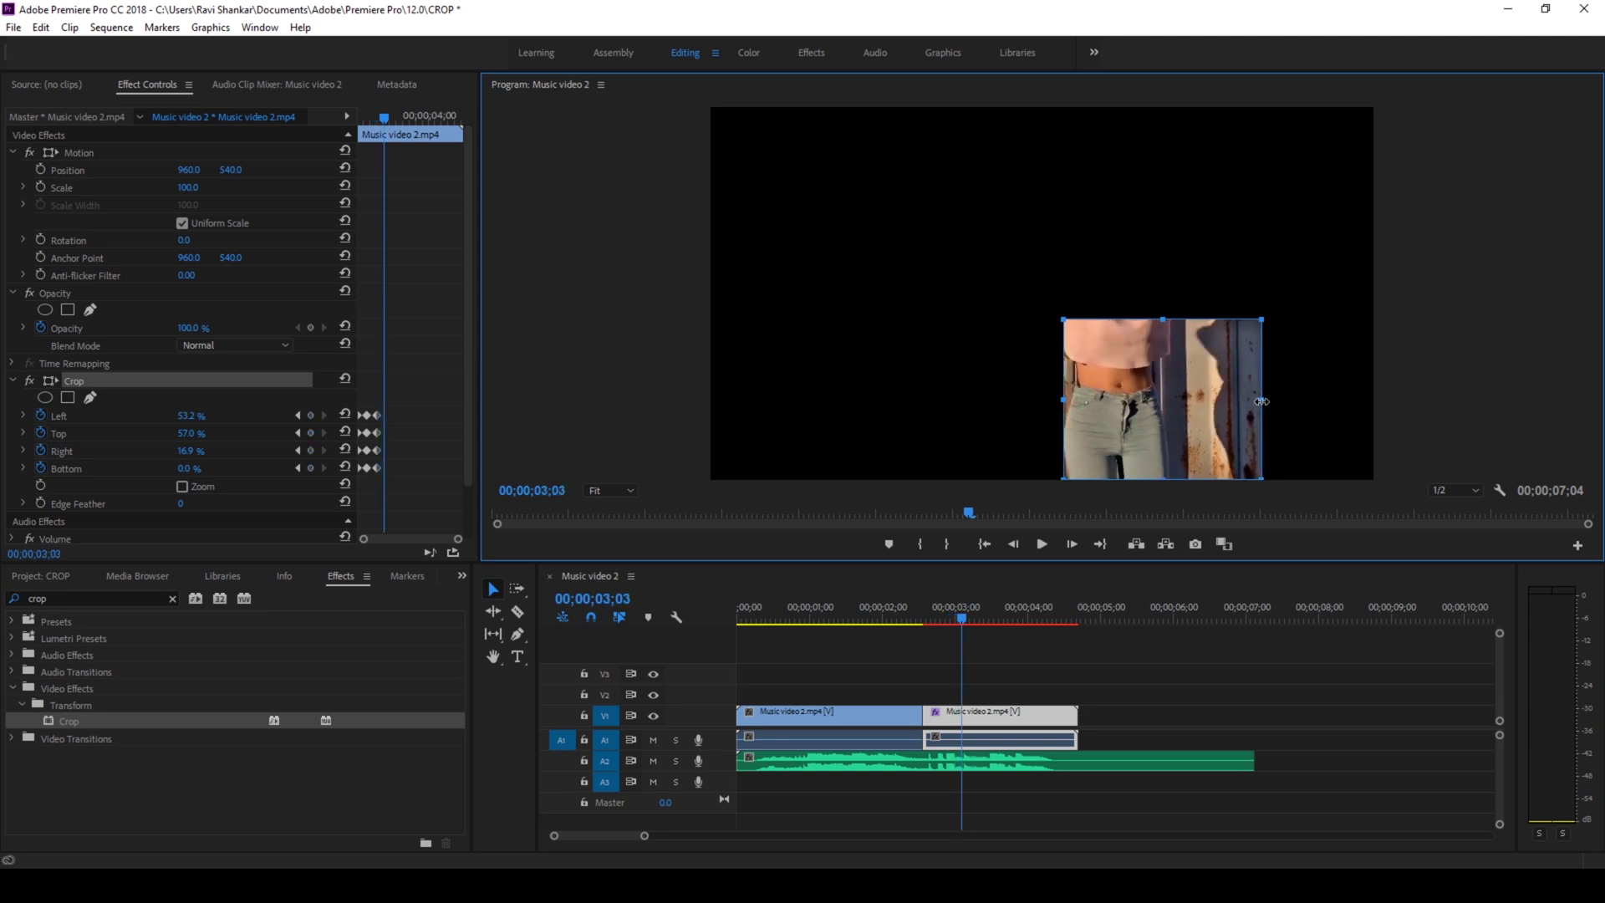
At 00;00;03;23, move the crop window to the right side of the frame
key("Right")
key("Right")
key("Right")
key("Right")
key("Right")
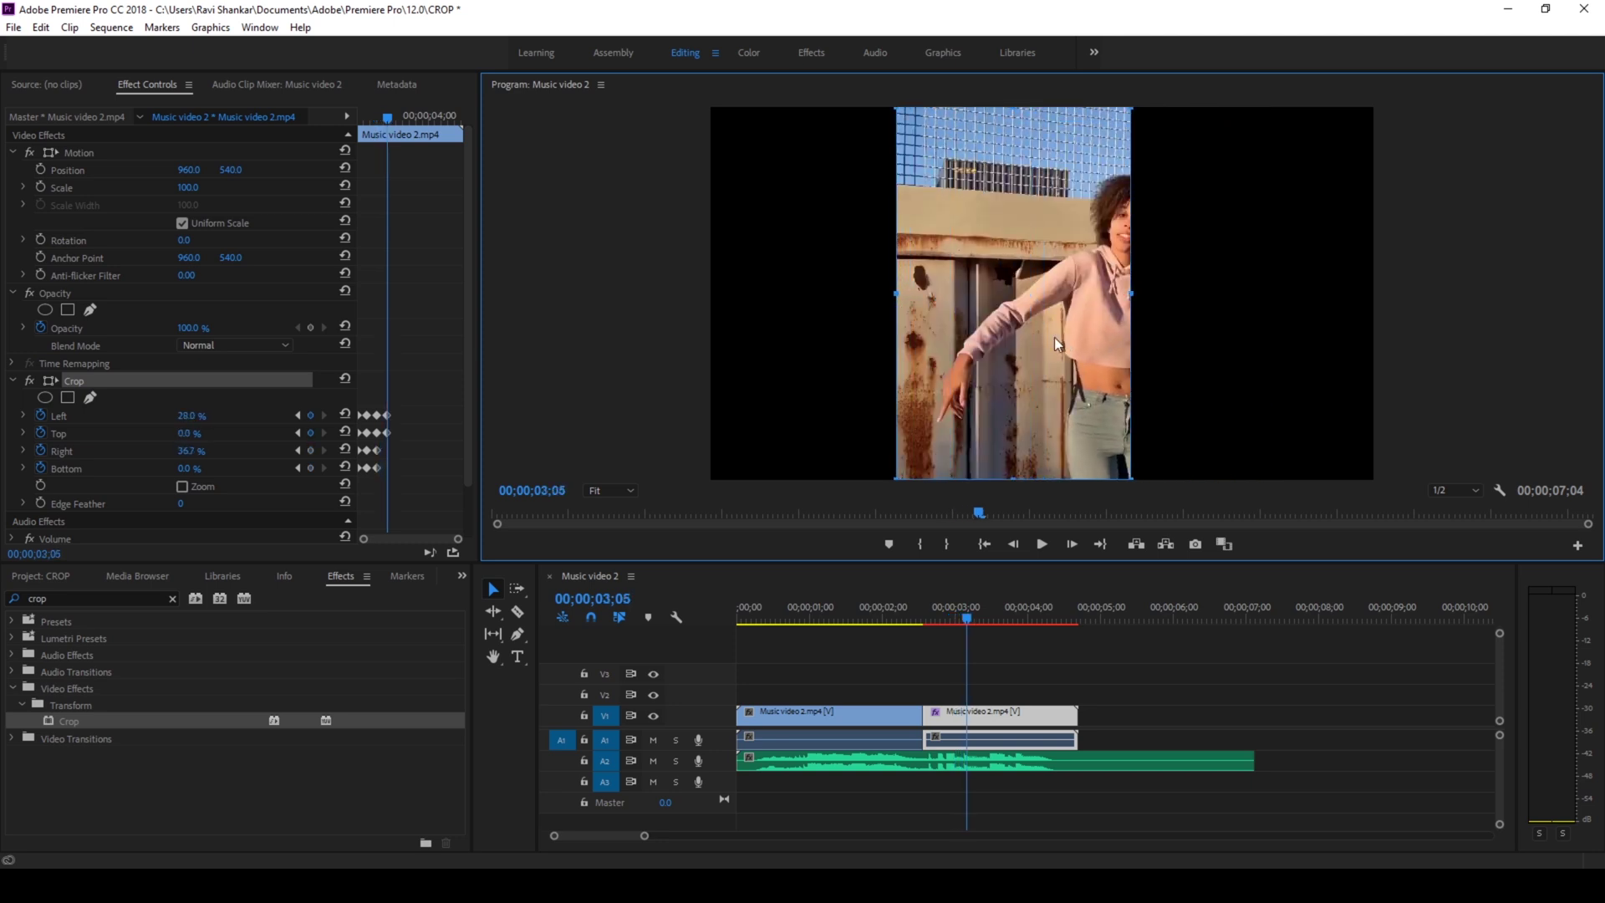
key("Right")
key("Right")
key("Right")
key("Right")
key("Right")
key("Right")
key("Right")
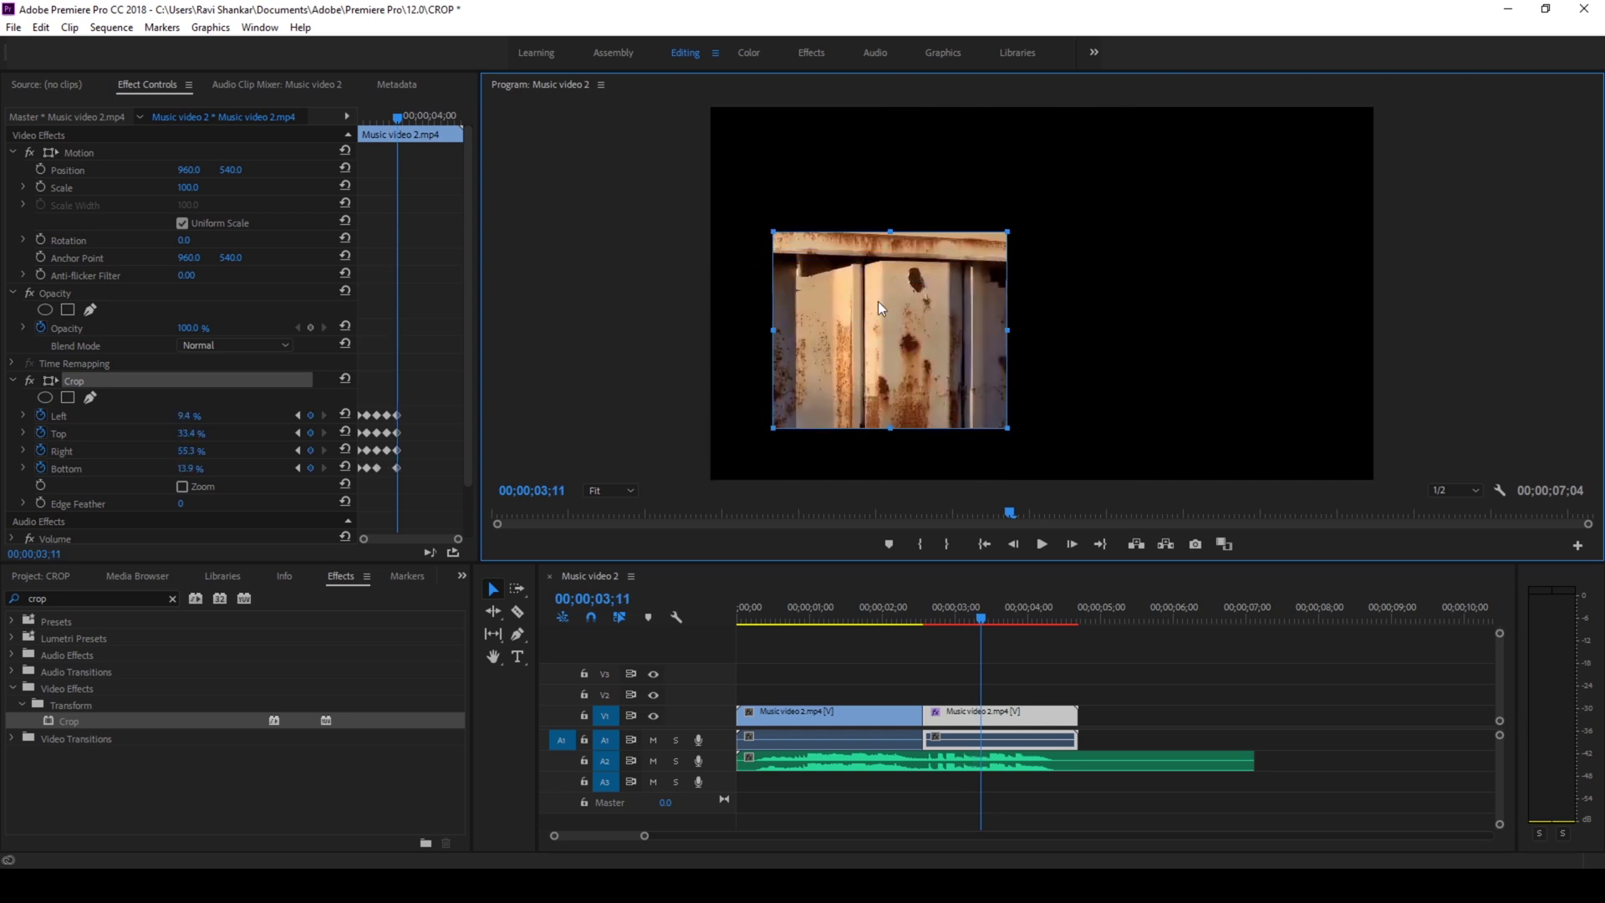
key("Right")
key("Right")
key("Right")
key("Right")
key("Right")
key("Right")
key("Right")
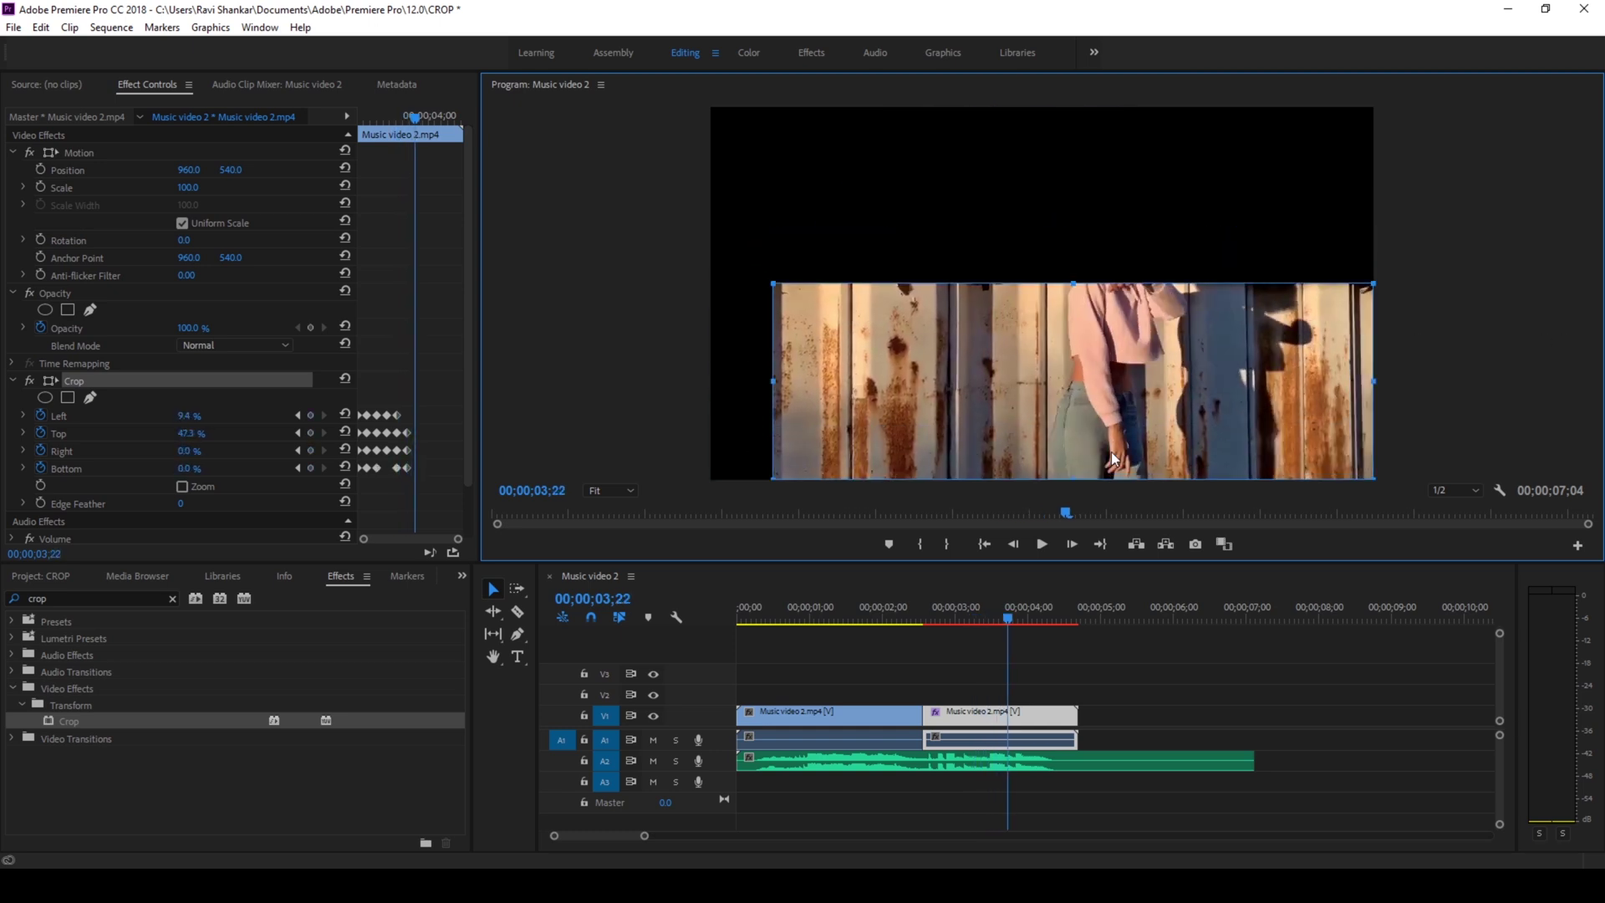
left_click_drag(975, 271, 1460, 310)
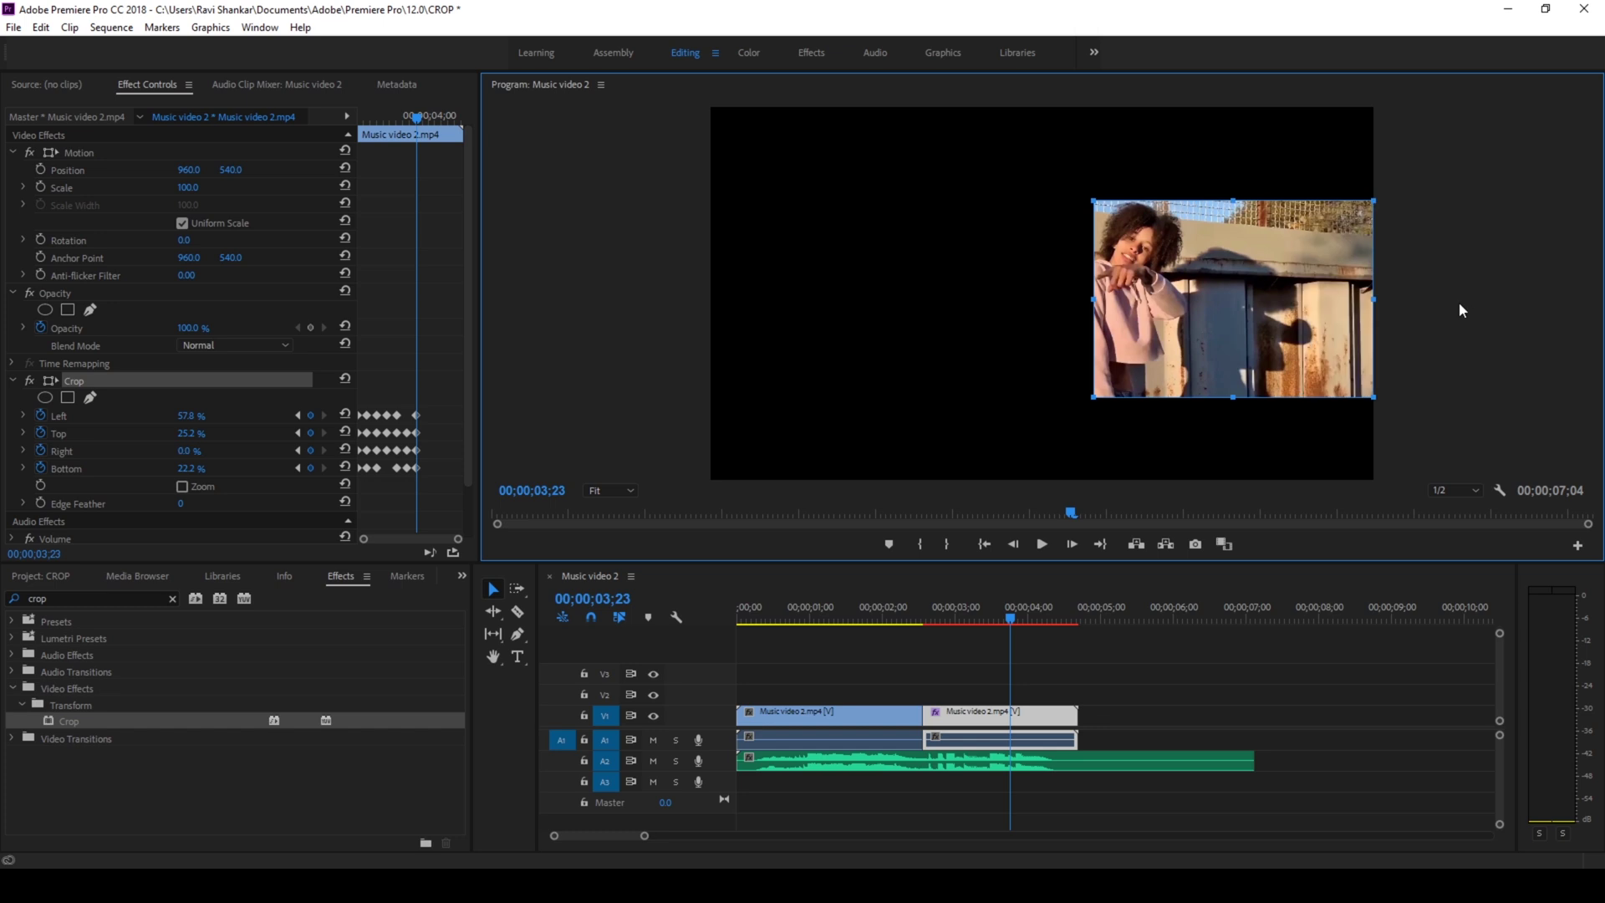
At 00;00;04;00, pull all crop edges out to restore the full uncropped frame
key("Right")
key("Right")
key("Right")
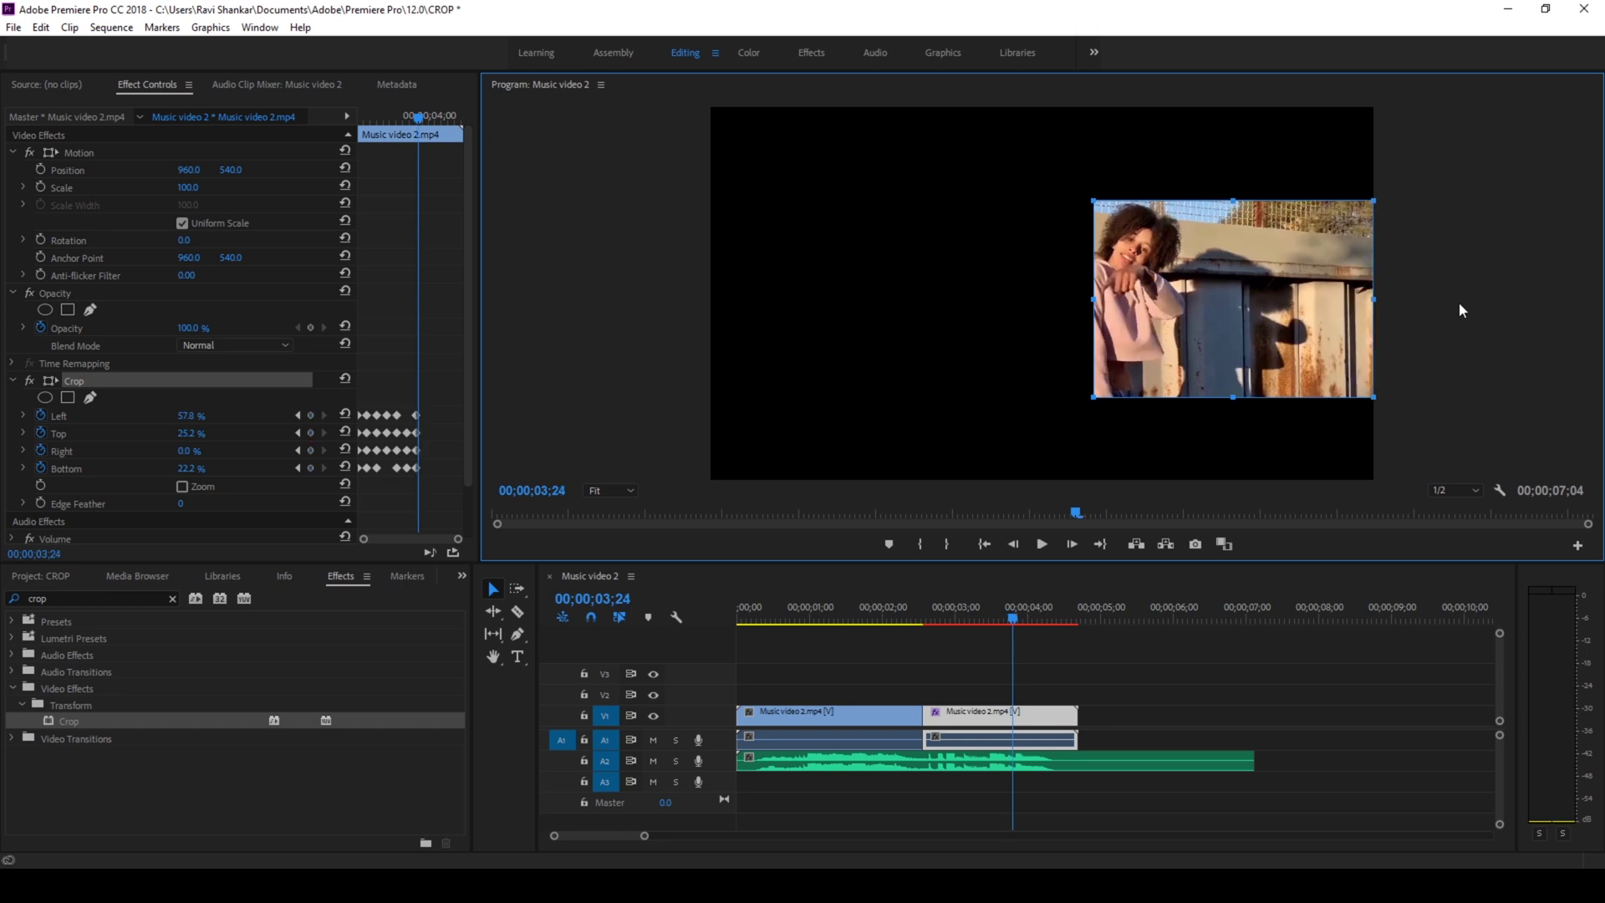
key("Right")
key("Right")
key("Right")
key("Right")
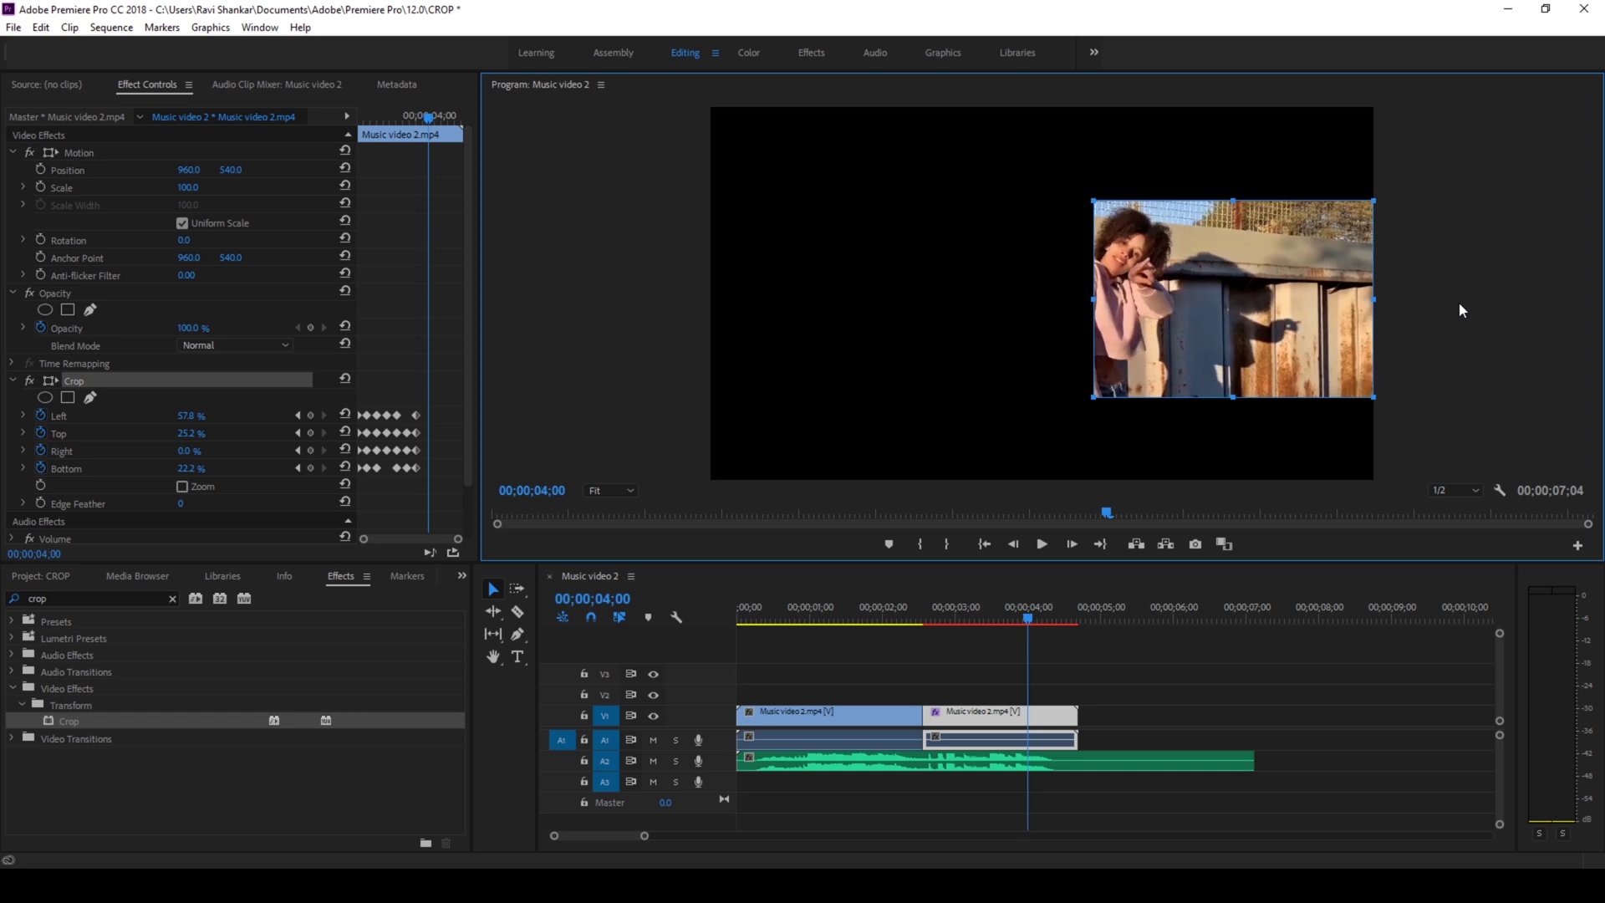
left_click_drag(1090, 201, 584, 37)
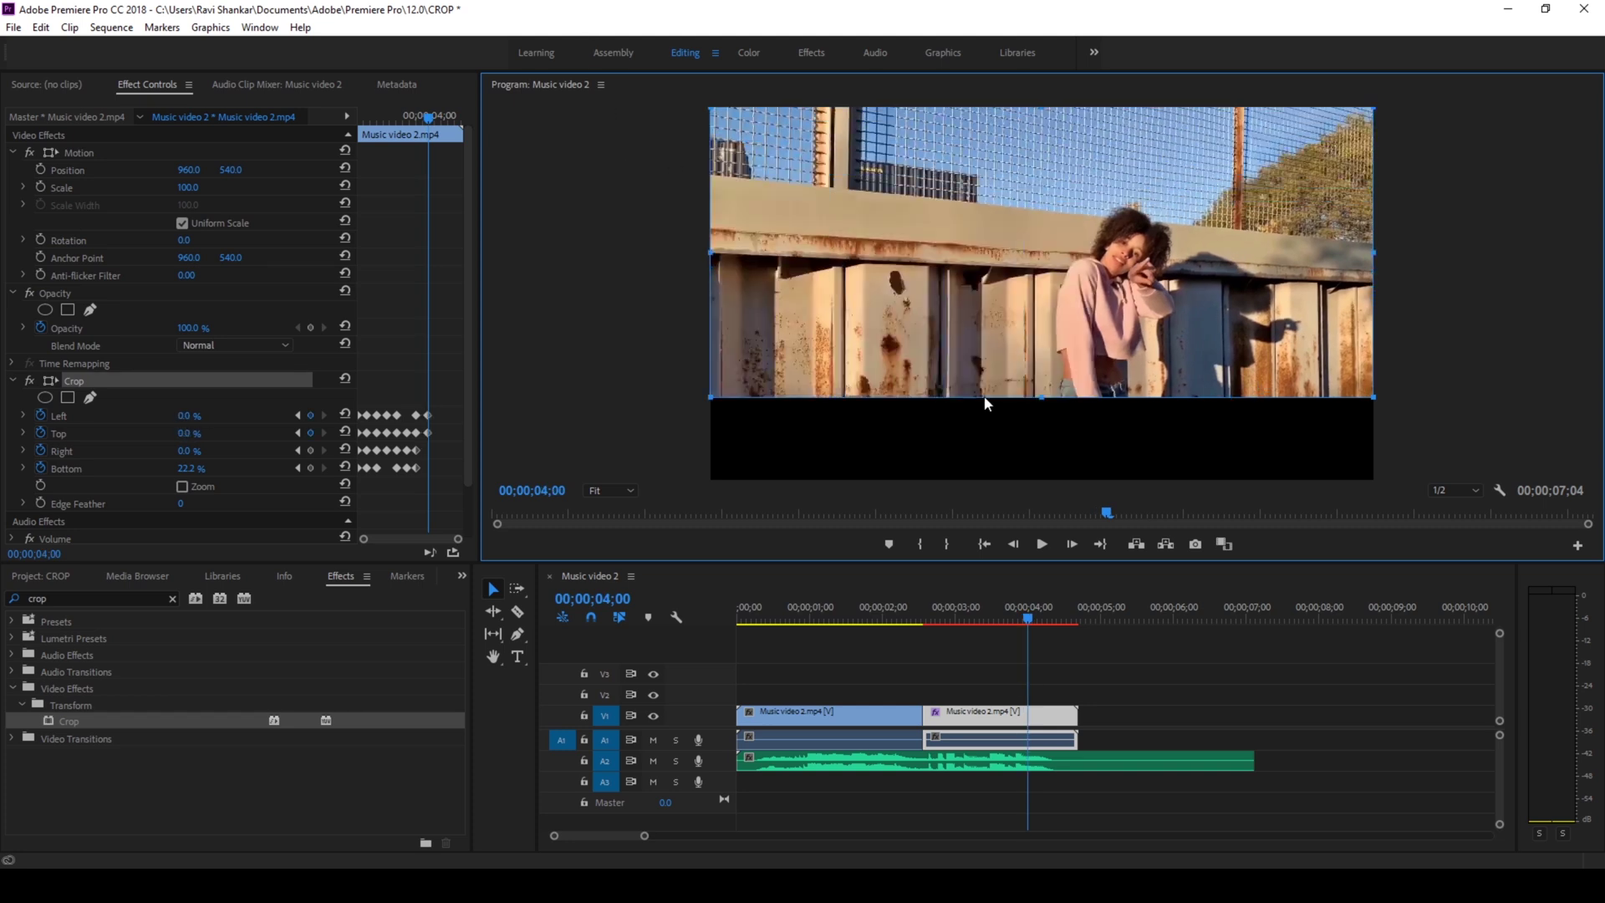
left_click_drag(1040, 397, 1039, 479)
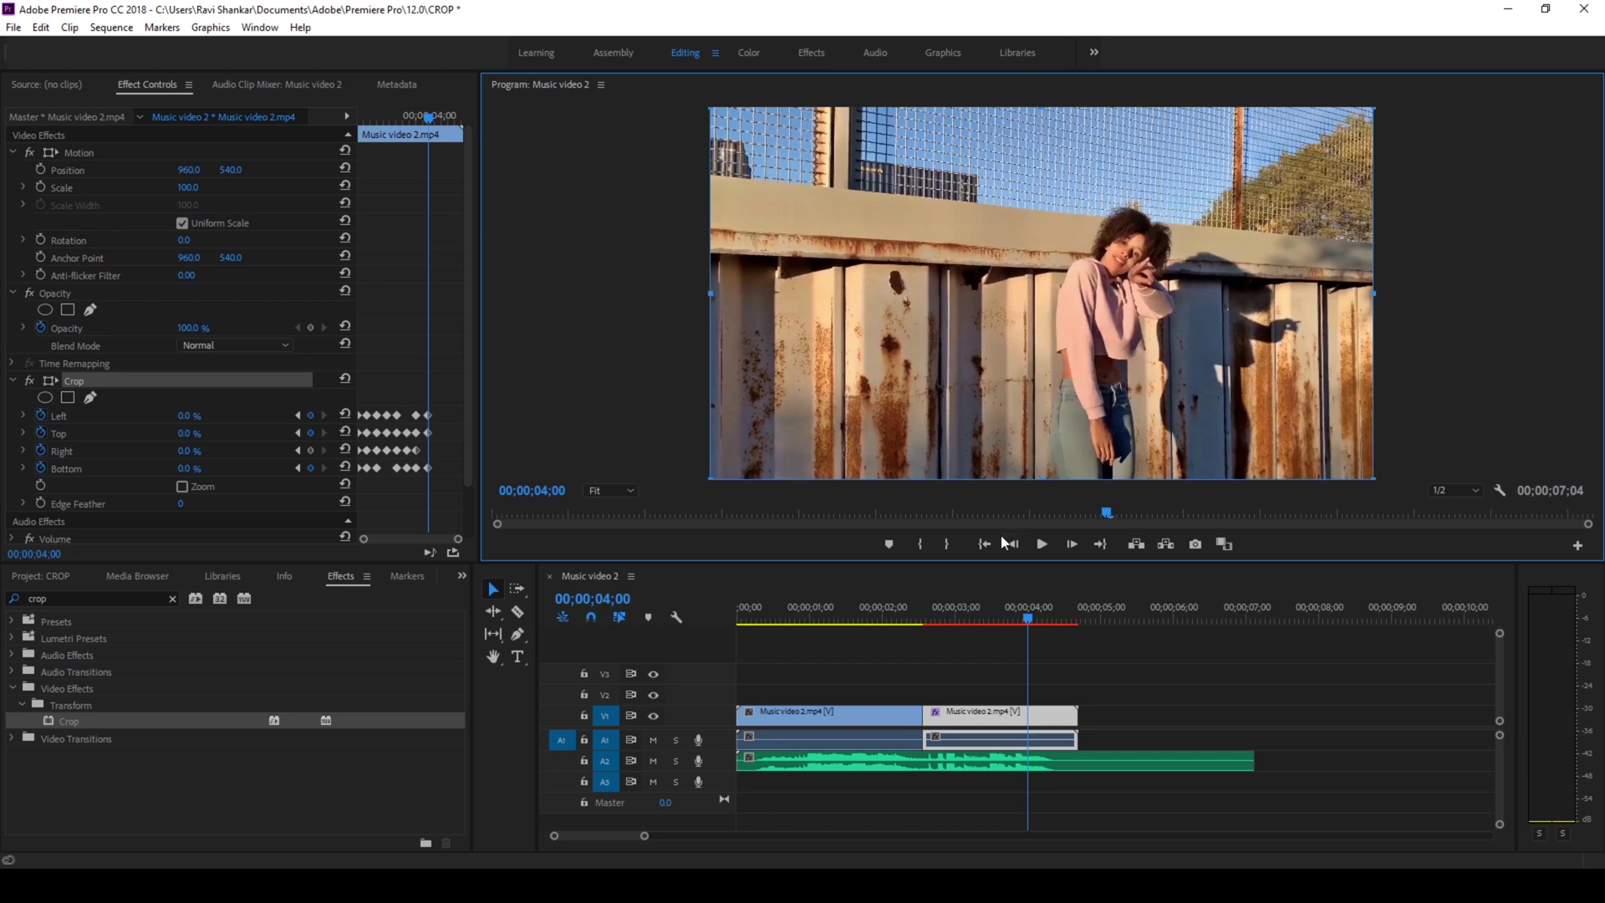
left_click(746, 620)
left_click(739, 621)
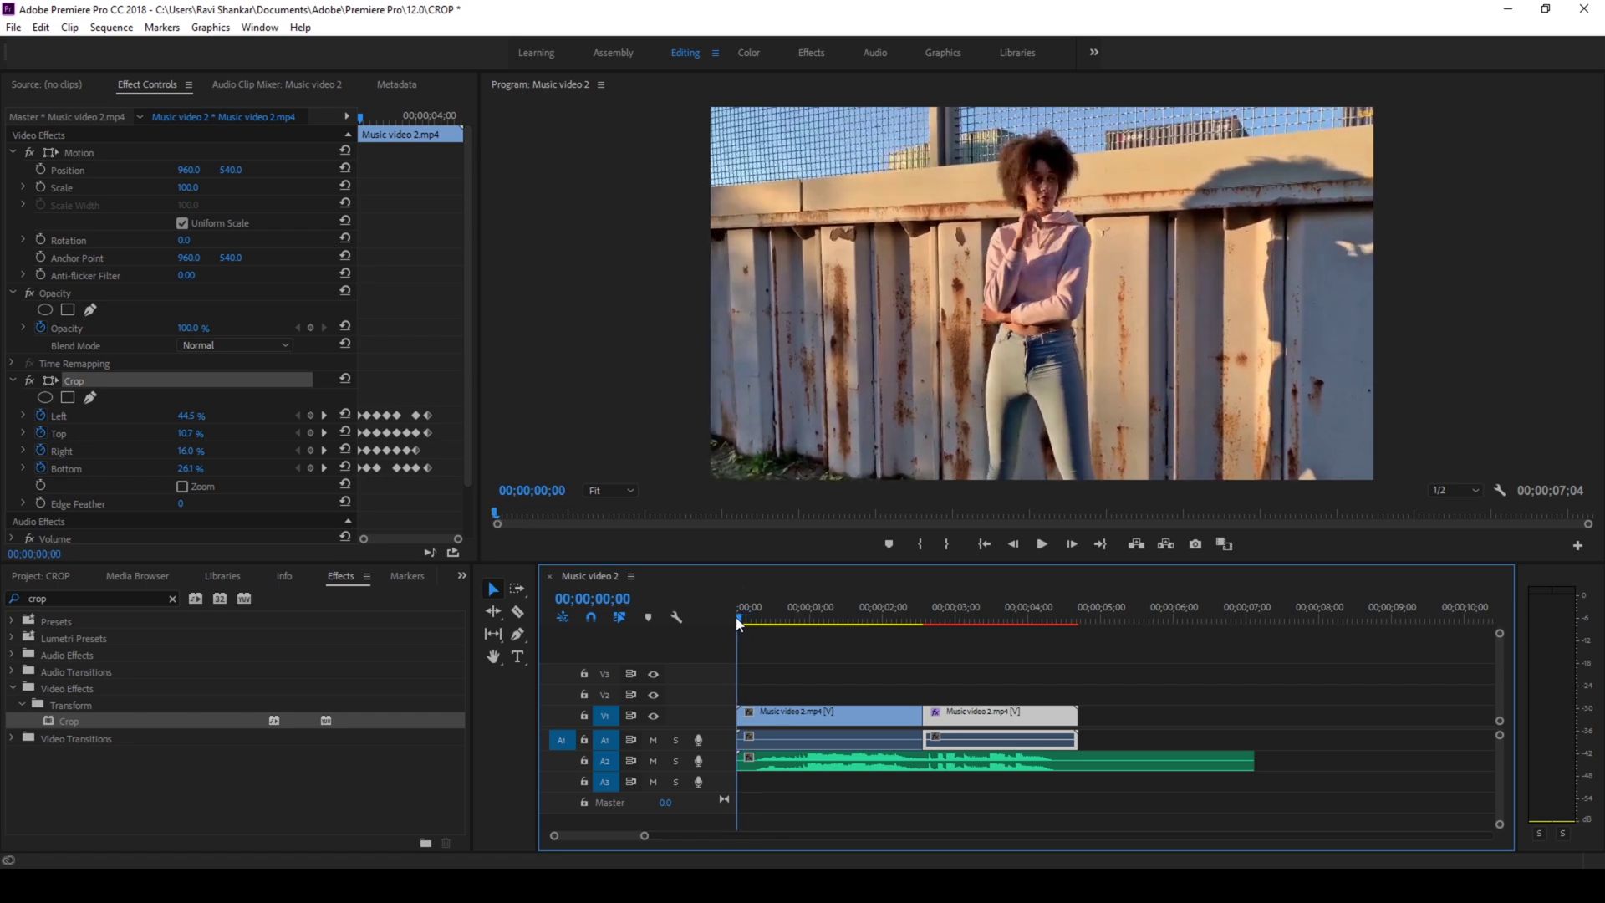
key("space")
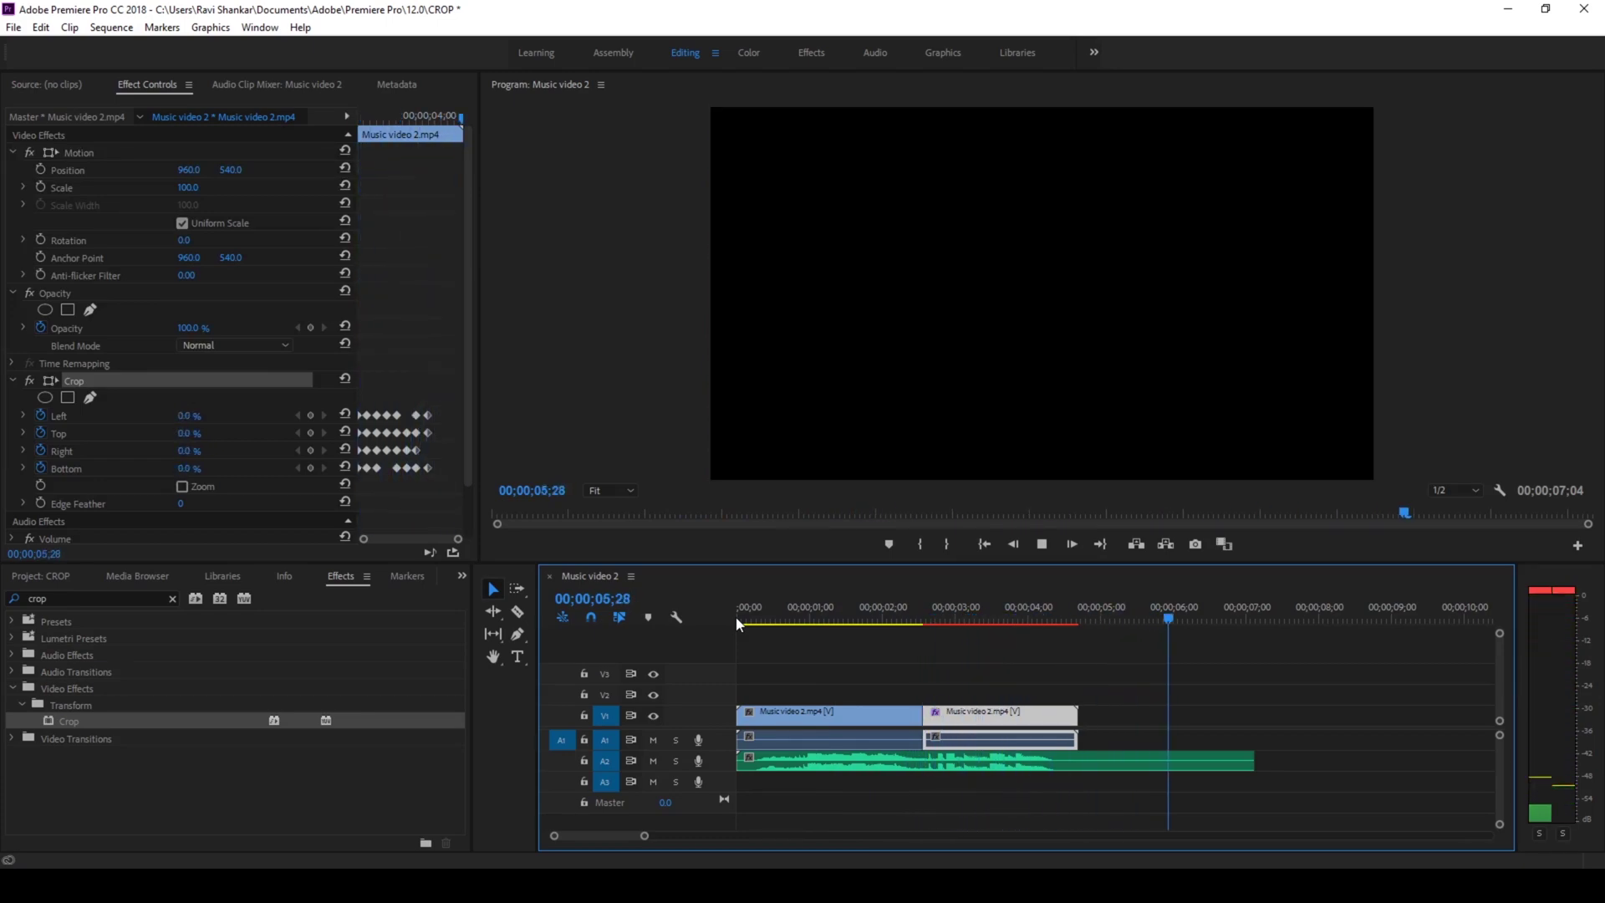
left_click(737, 619)
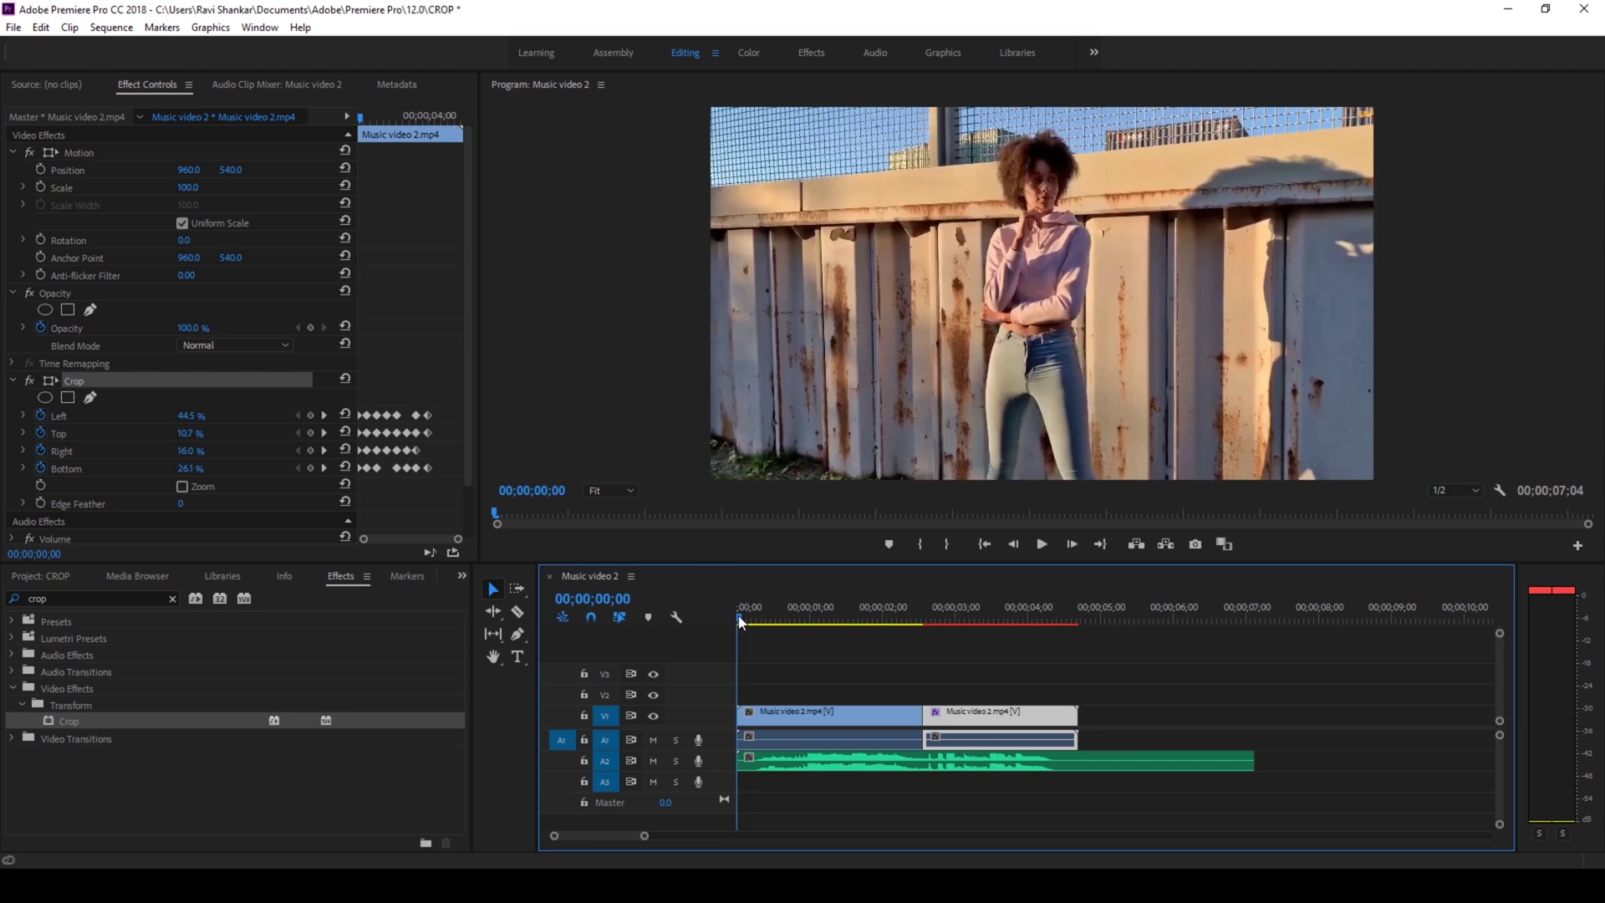
key("space")
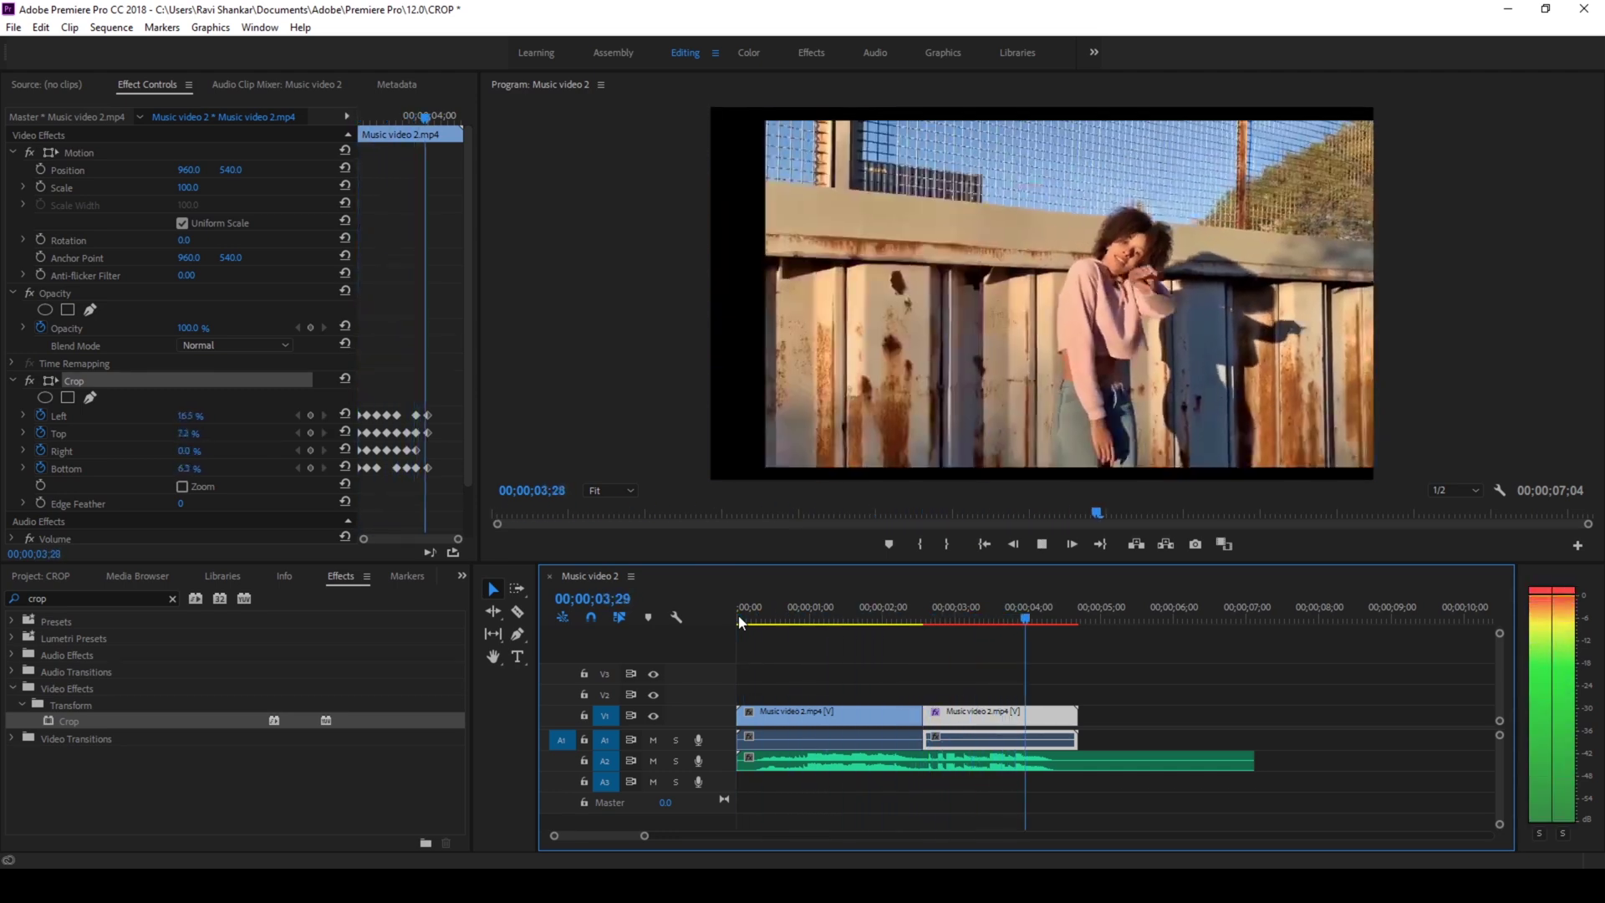
key("space")
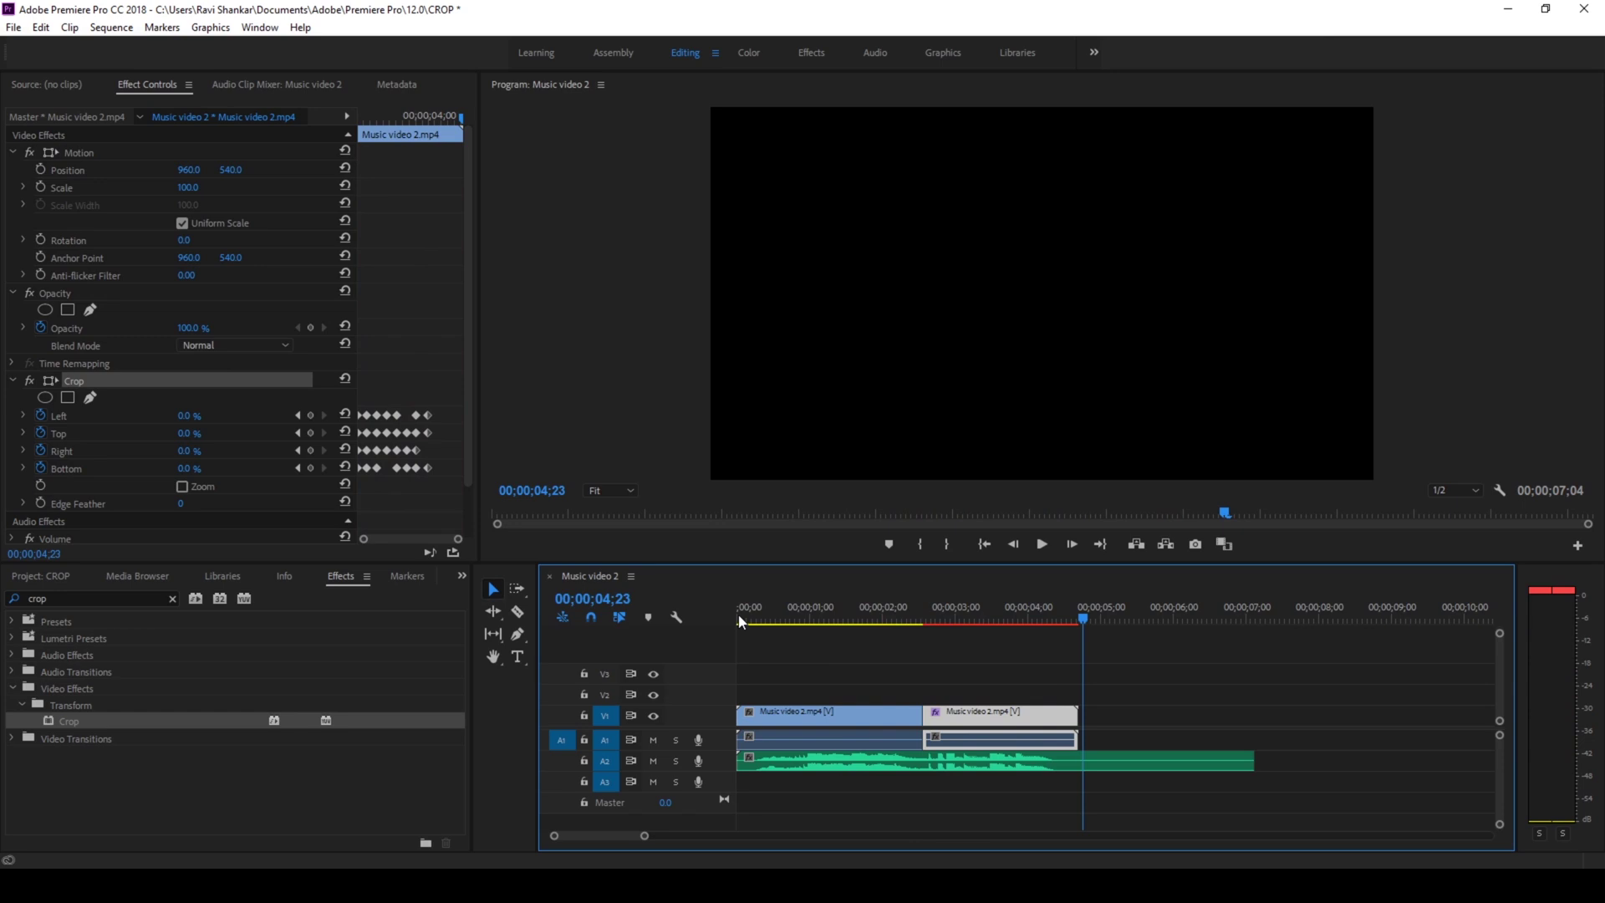
left_click(855, 619)
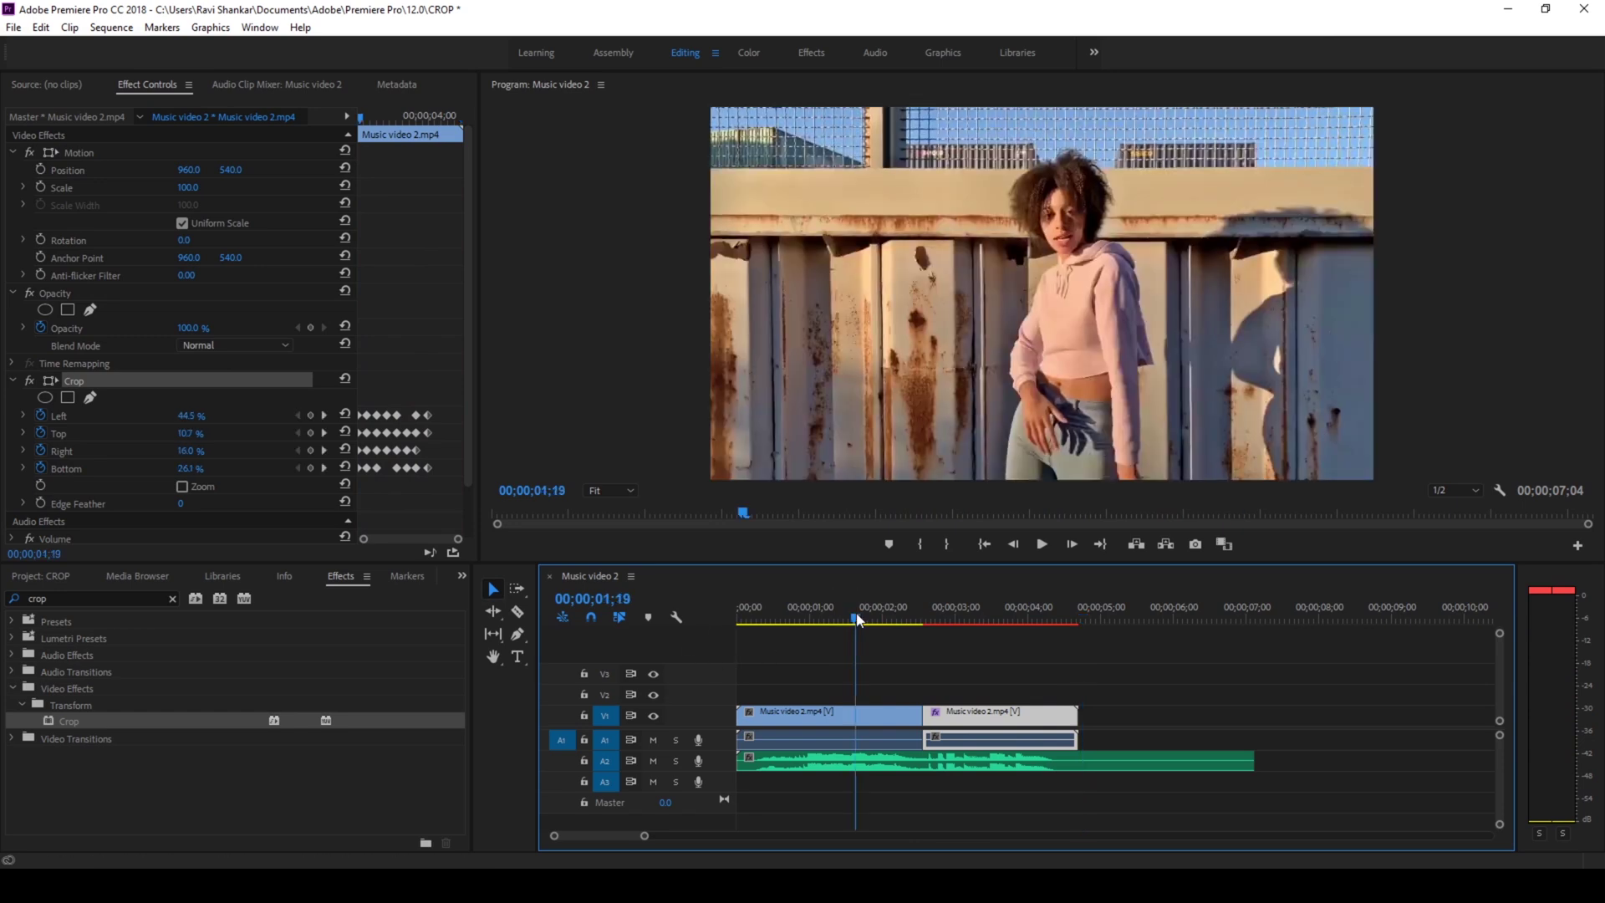
key("space")
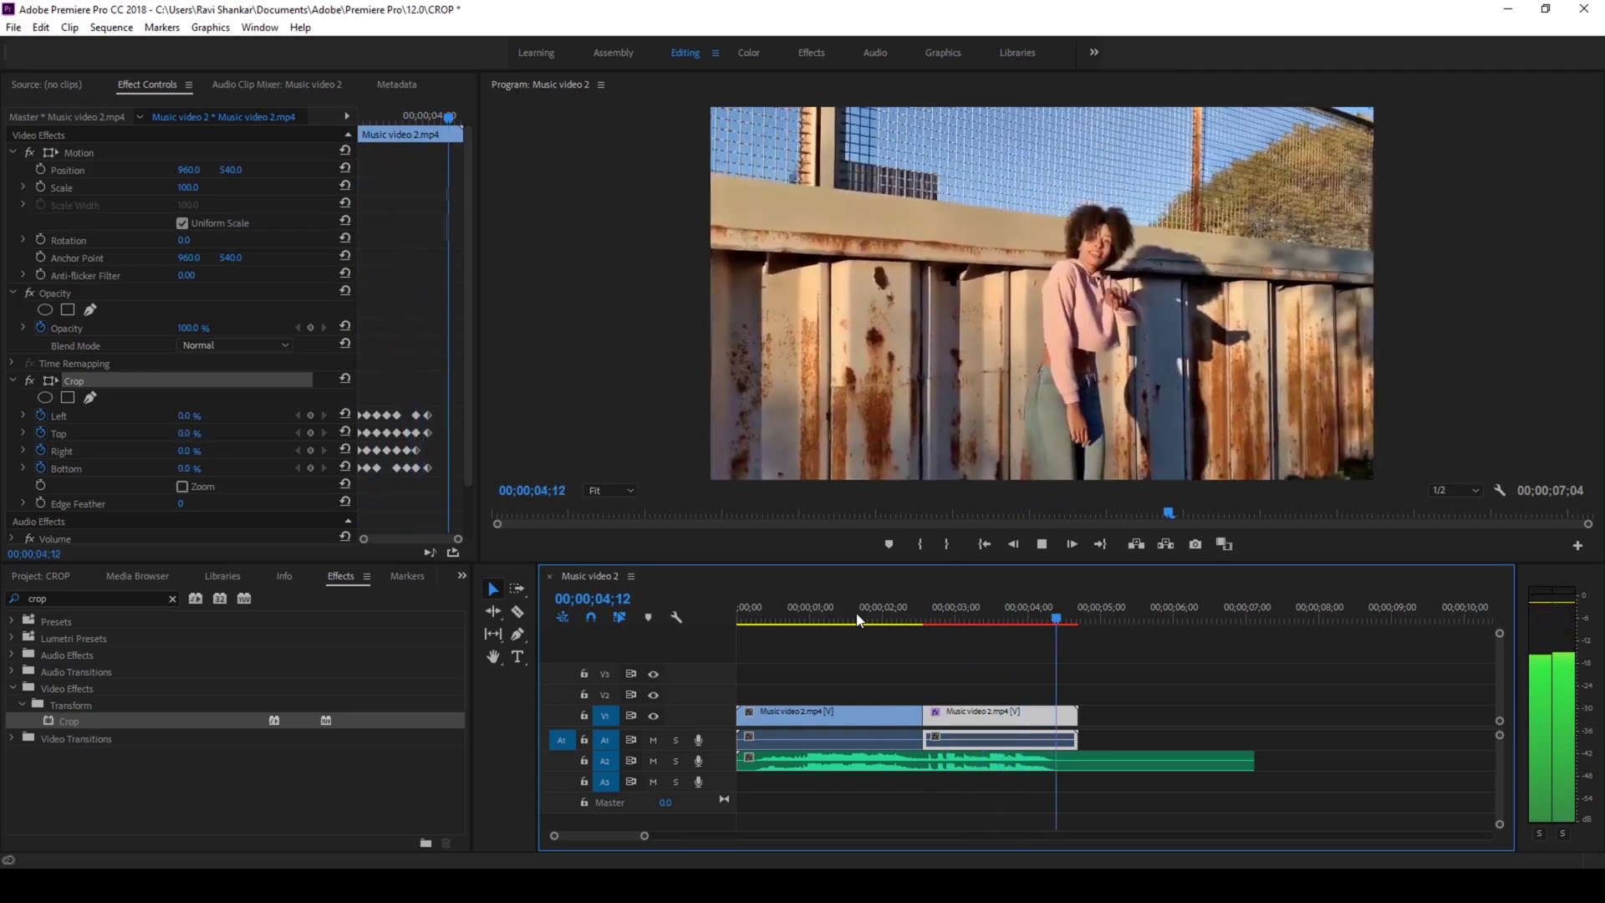
key("space")
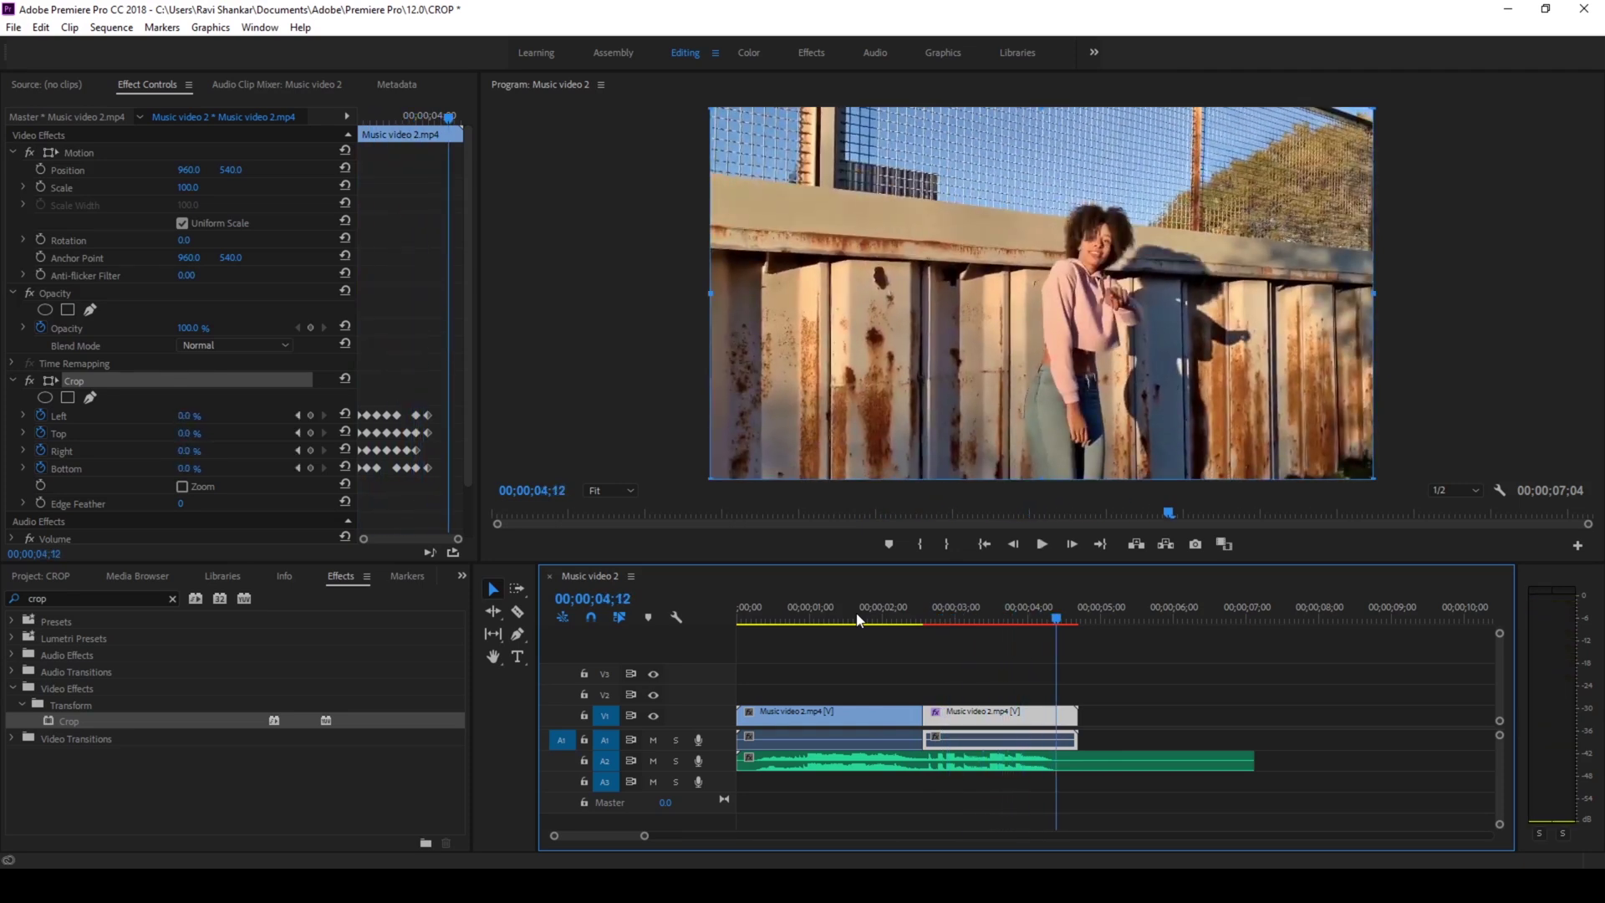